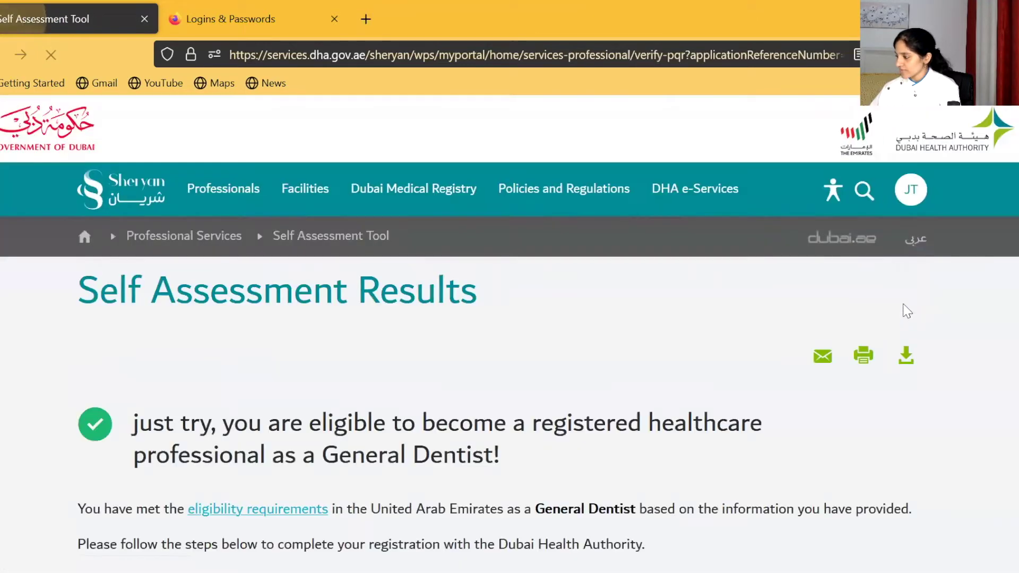
# Step: Start the Sheryan registration as a General Dentist
pyautogui.scroll(-2, 703, 319)
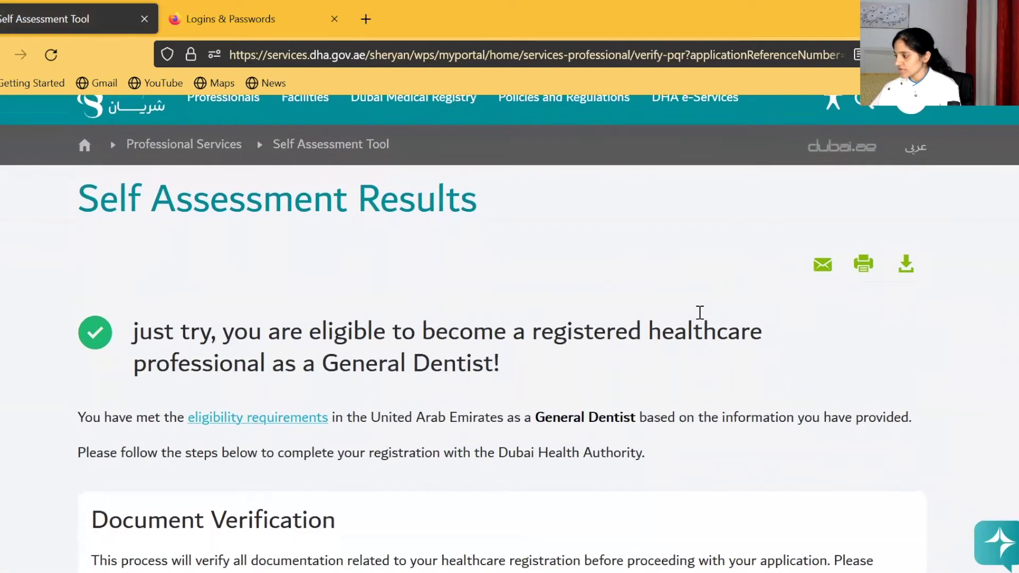
pyautogui.scroll(-1, 700, 313)
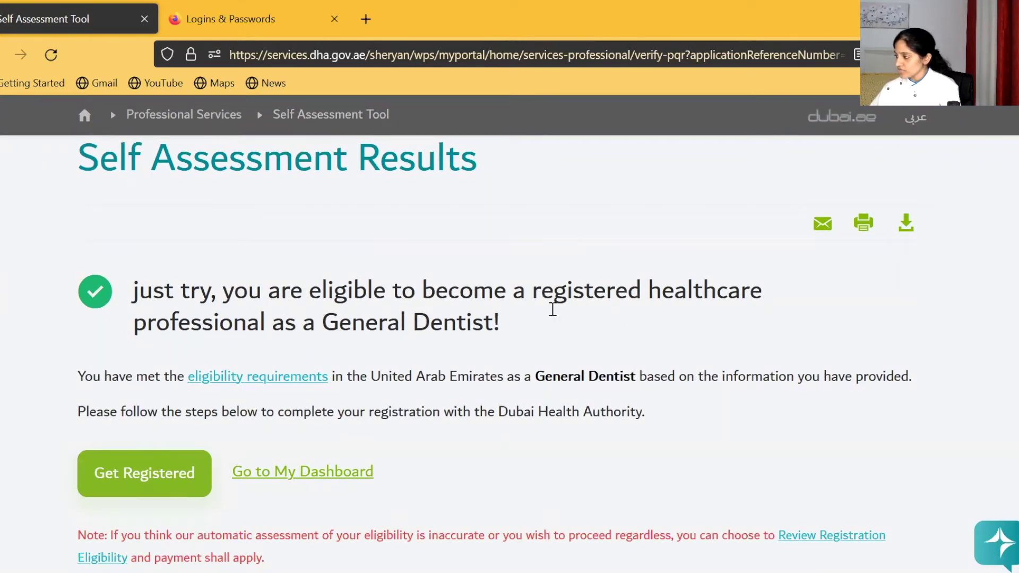
pyautogui.scroll(-2, 641, 332)
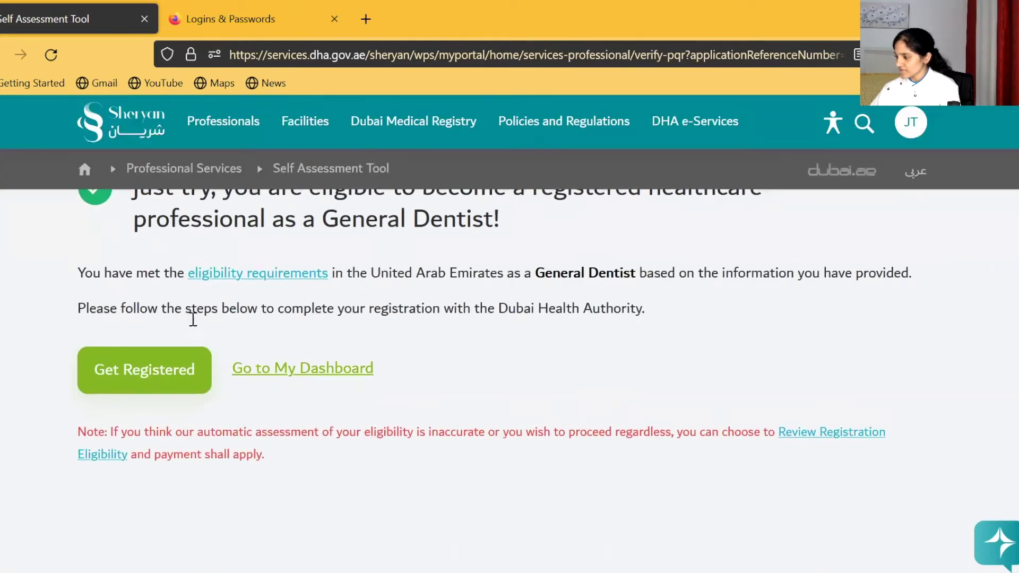
pyautogui.click(171, 375)
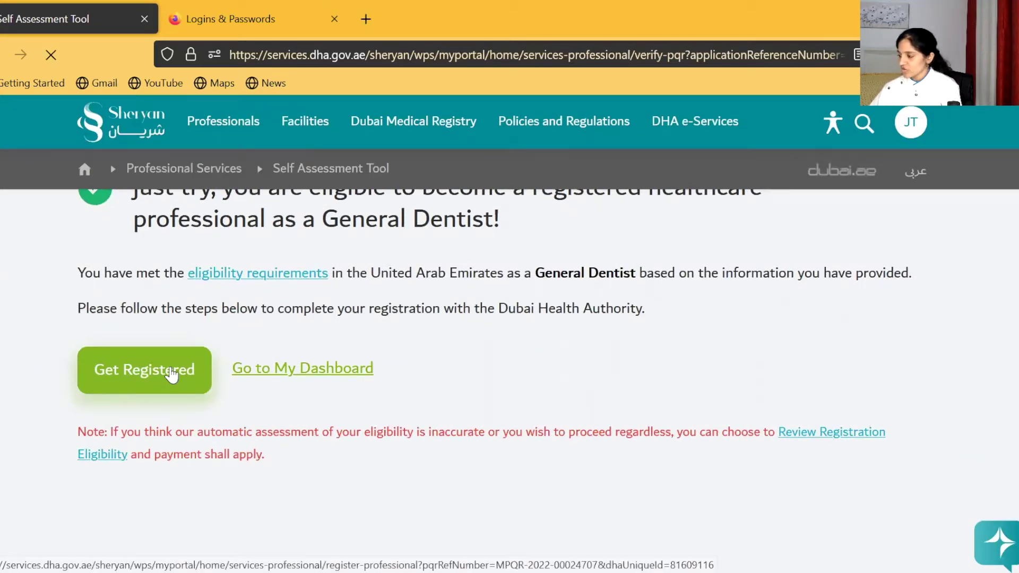
# Step: Confirm paying for verification of the listed education and experience documents, then proceed to DataFlow
pyautogui.scroll(-3, 370, 377)
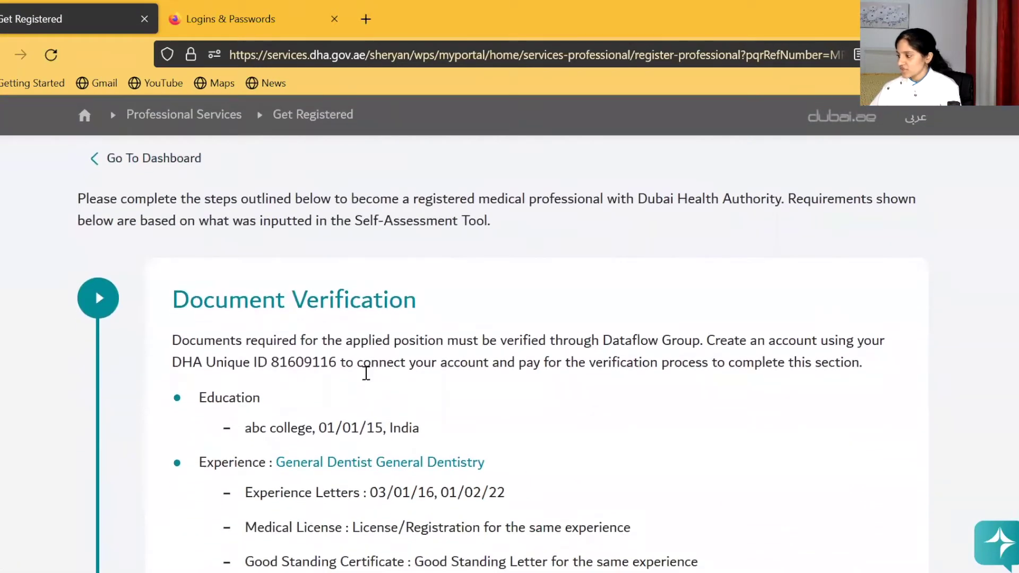
pyautogui.scroll(-1, 358, 347)
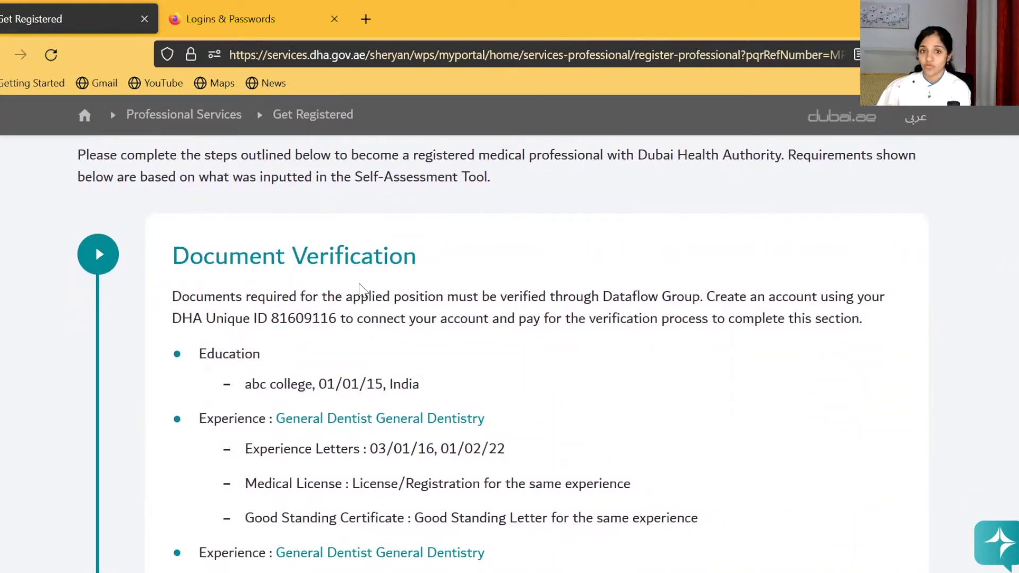
pyautogui.scroll(-2, 361, 291)
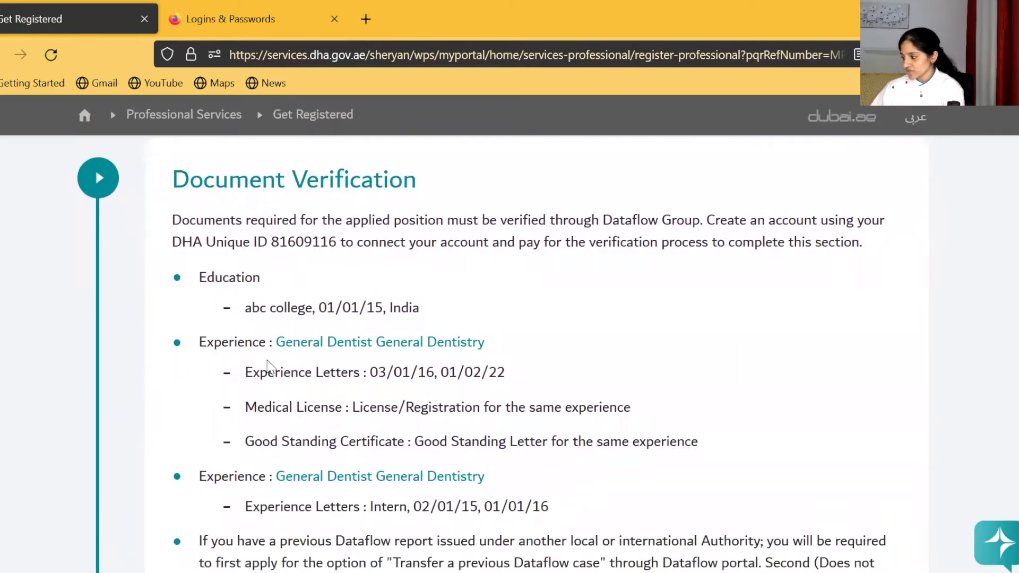
pyautogui.scroll(-2, 268, 360)
pyautogui.scroll(-1, 268, 360)
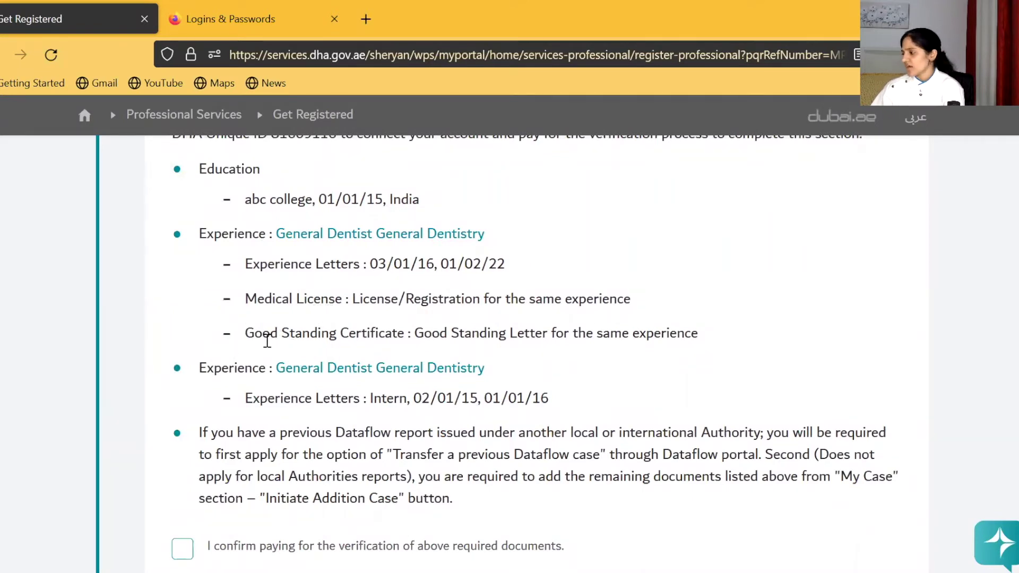
pyautogui.scroll(-1, 395, 356)
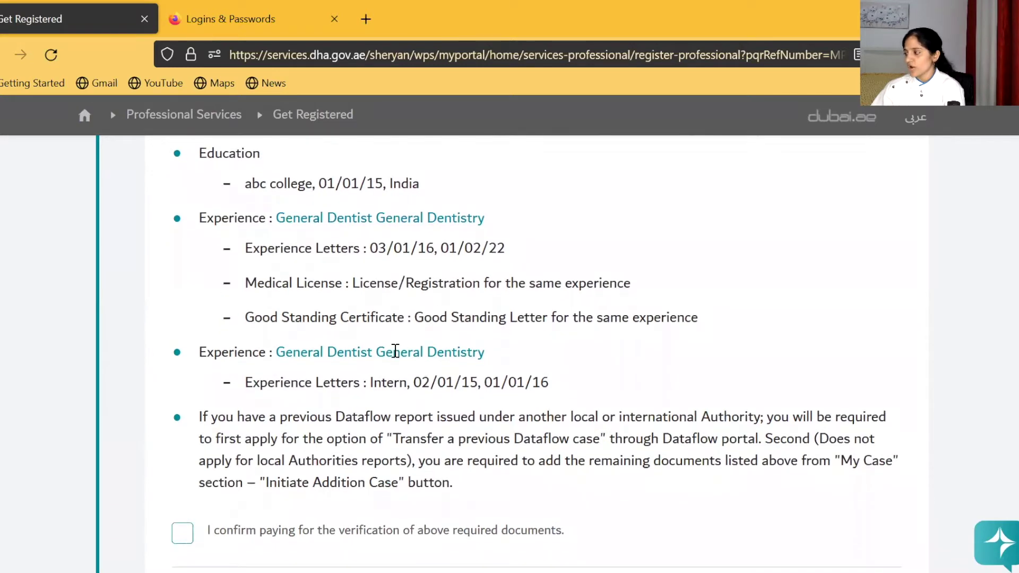
pyautogui.scroll(-2, 396, 350)
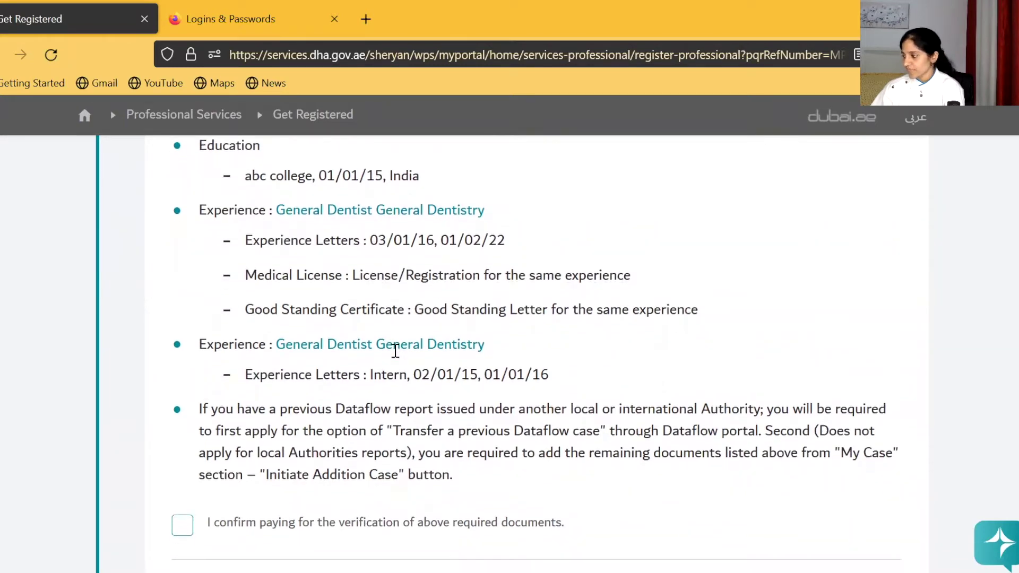
pyautogui.scroll(3, 397, 350)
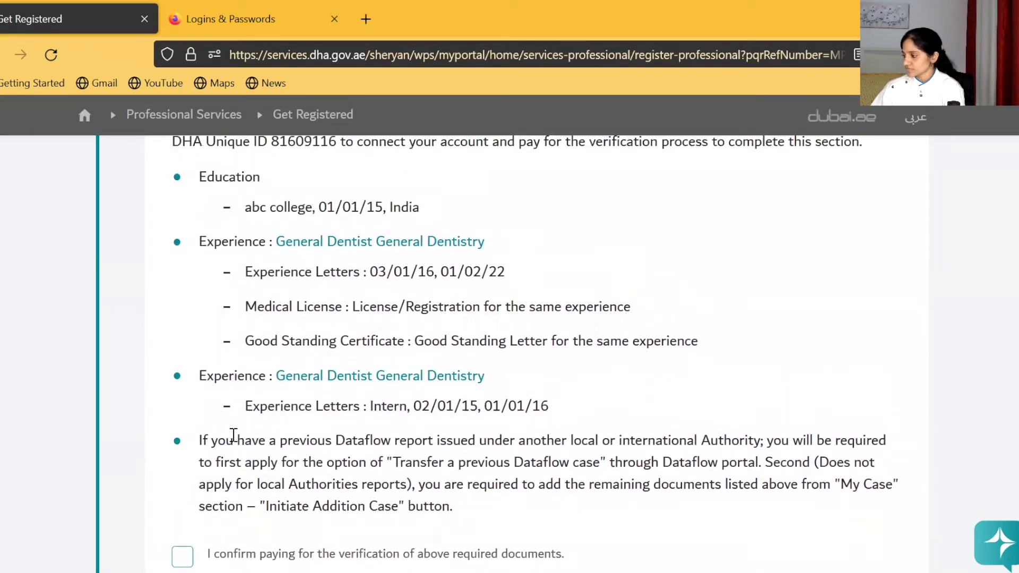
pyautogui.scroll(-2, 234, 434)
pyautogui.scroll(-2, 238, 442)
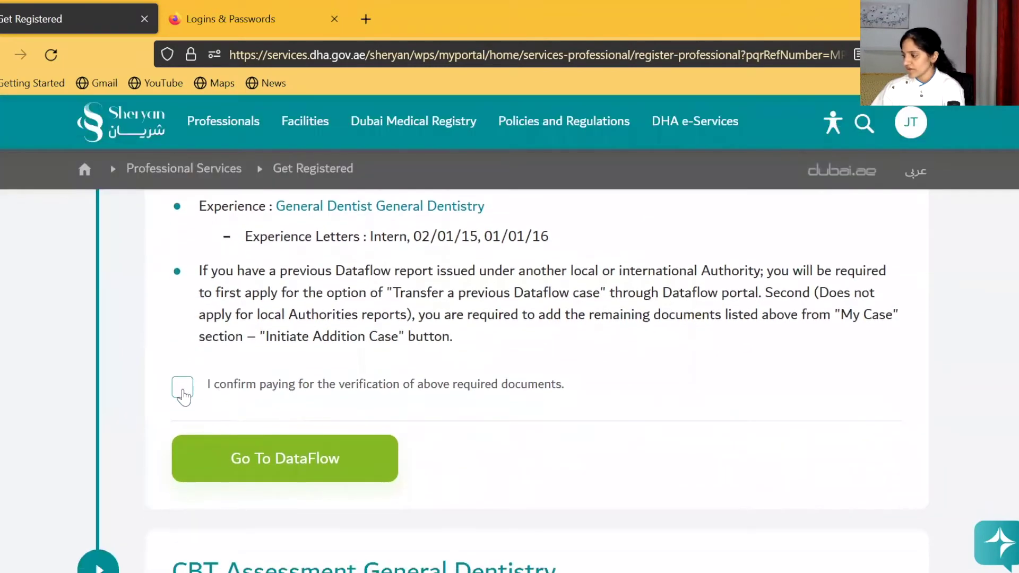
pyautogui.click(184, 397)
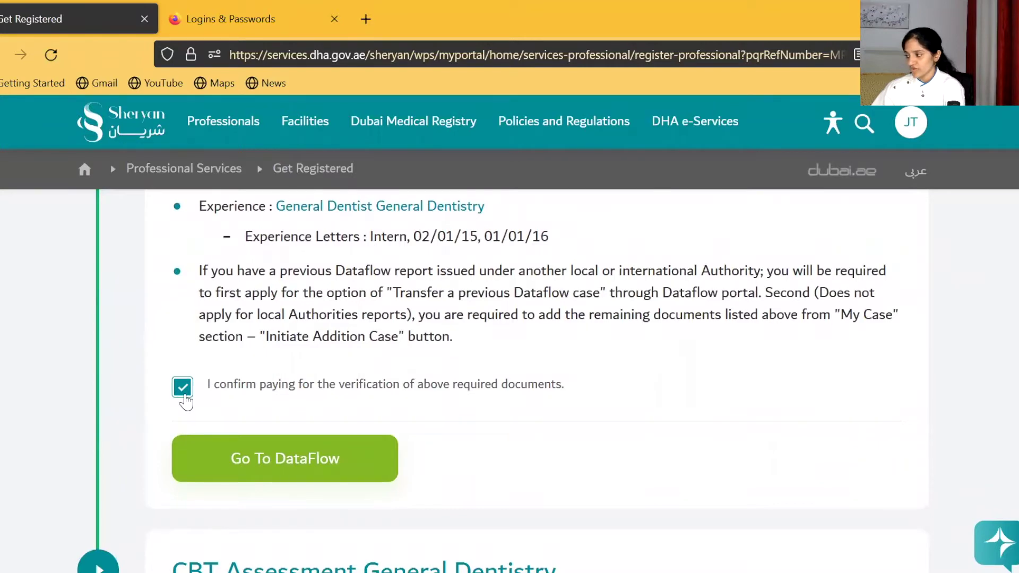
pyautogui.click(287, 456)
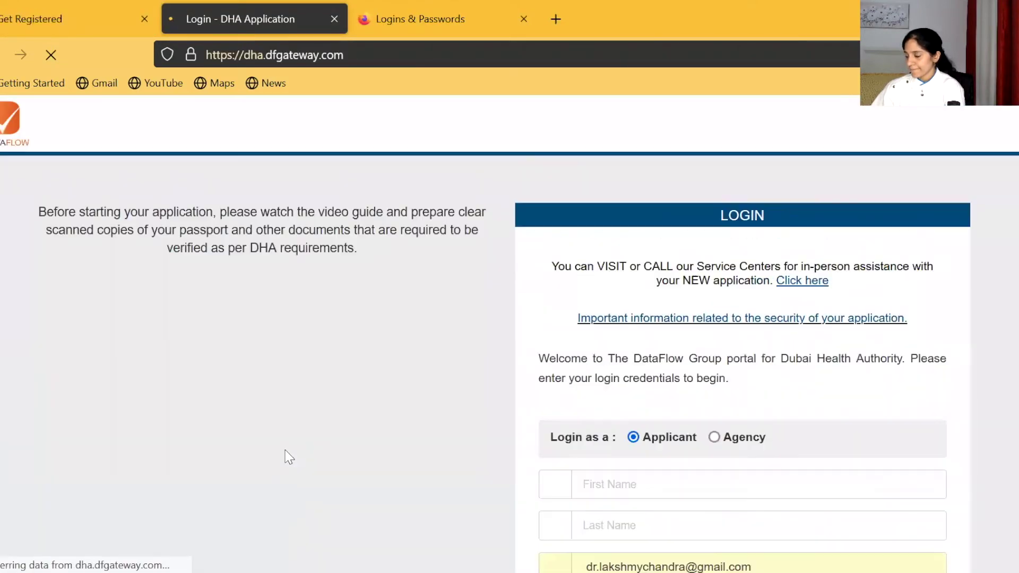
# Step: Go from the DataFlow applicant login page to the 'Register here.' new-applicant form
pyautogui.scroll(-1, 547, 409)
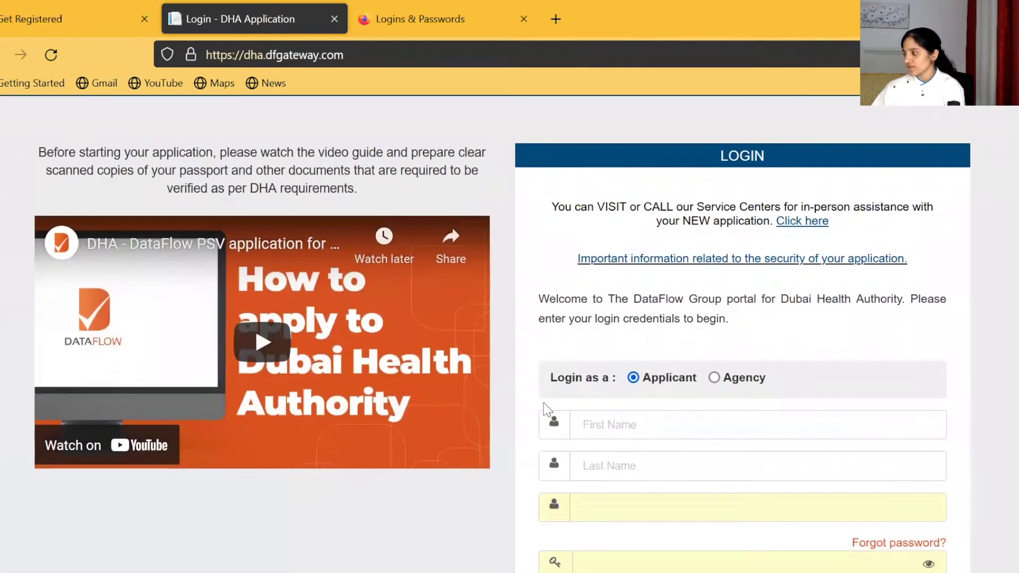
pyautogui.scroll(-3, 547, 409)
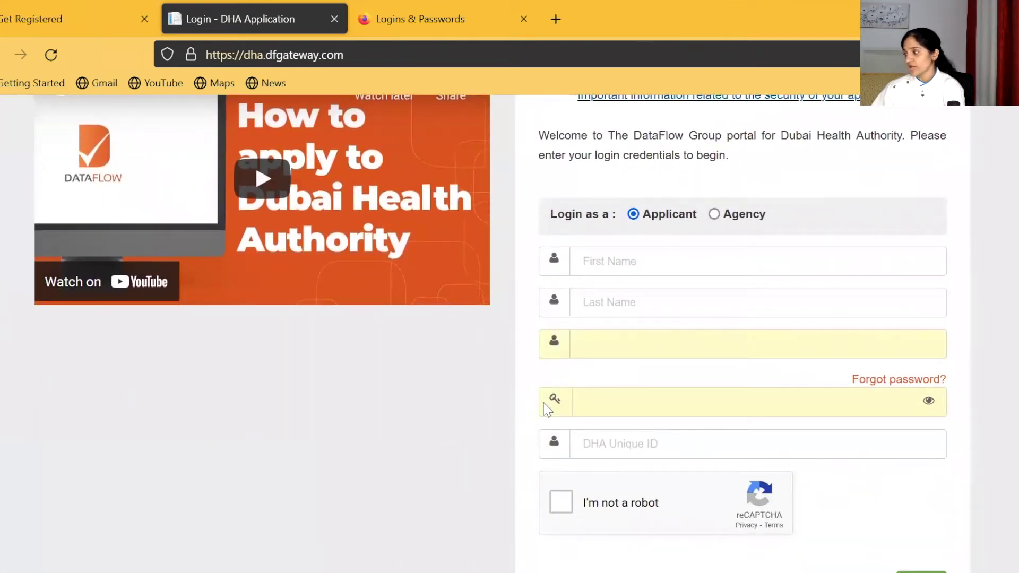
pyautogui.scroll(3, 598, 350)
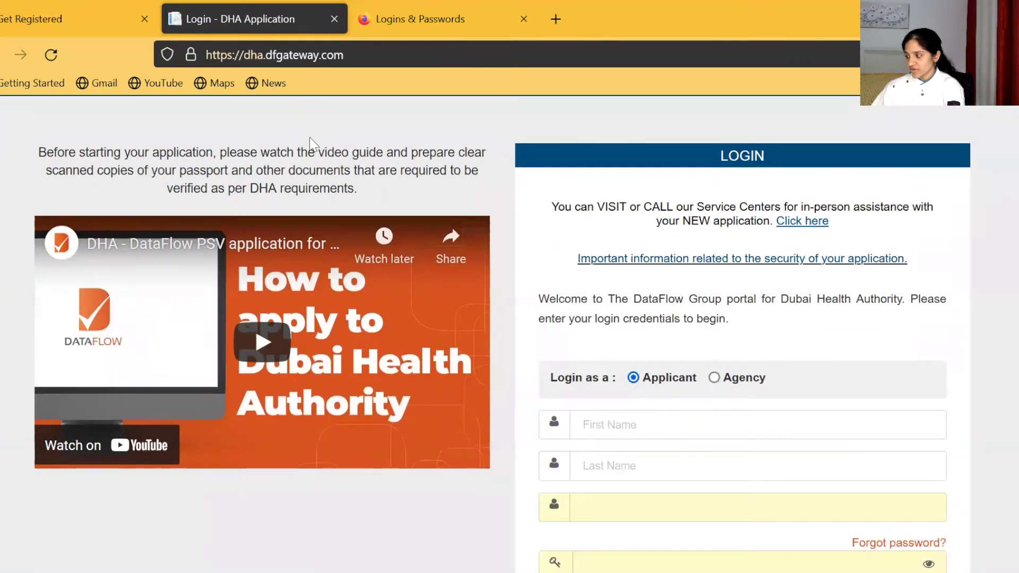
pyautogui.scroll(-2, 311, 141)
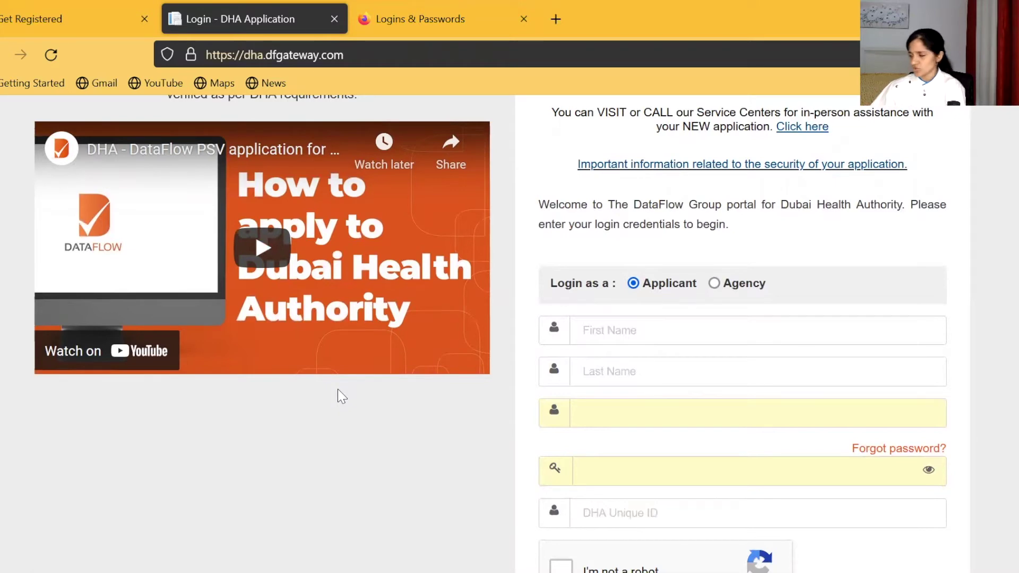
pyautogui.click(615, 330)
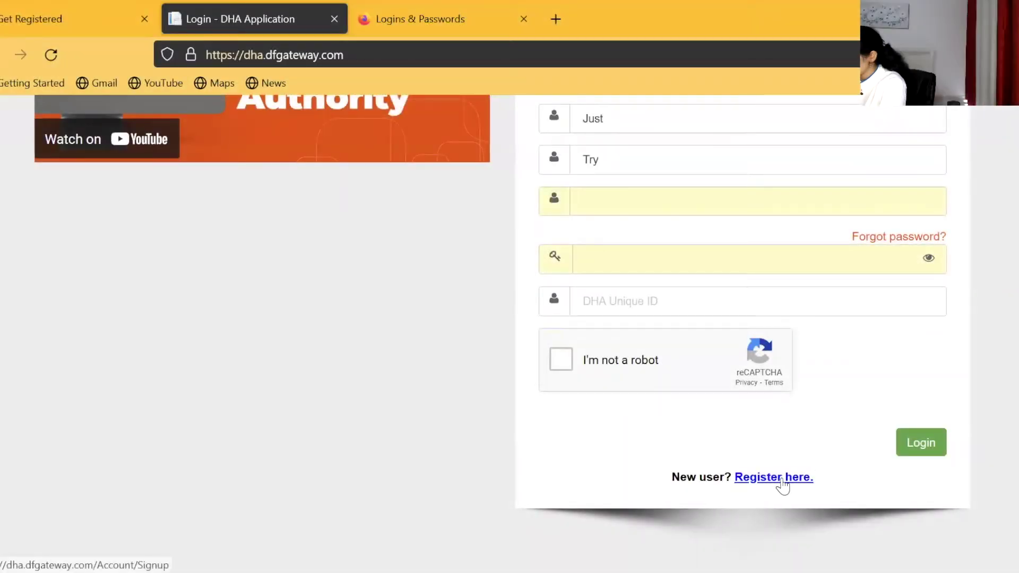
pyautogui.click(783, 481)
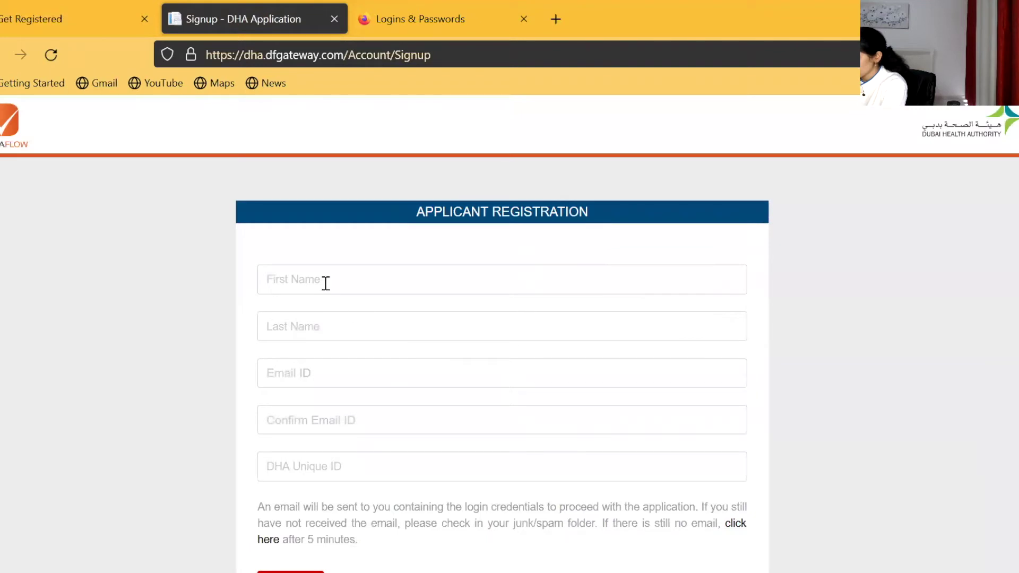
# Step: Fill in the applicant's first name, last name and e-mail address on the registration form
pyautogui.click(326, 280)
pyautogui.write('just')
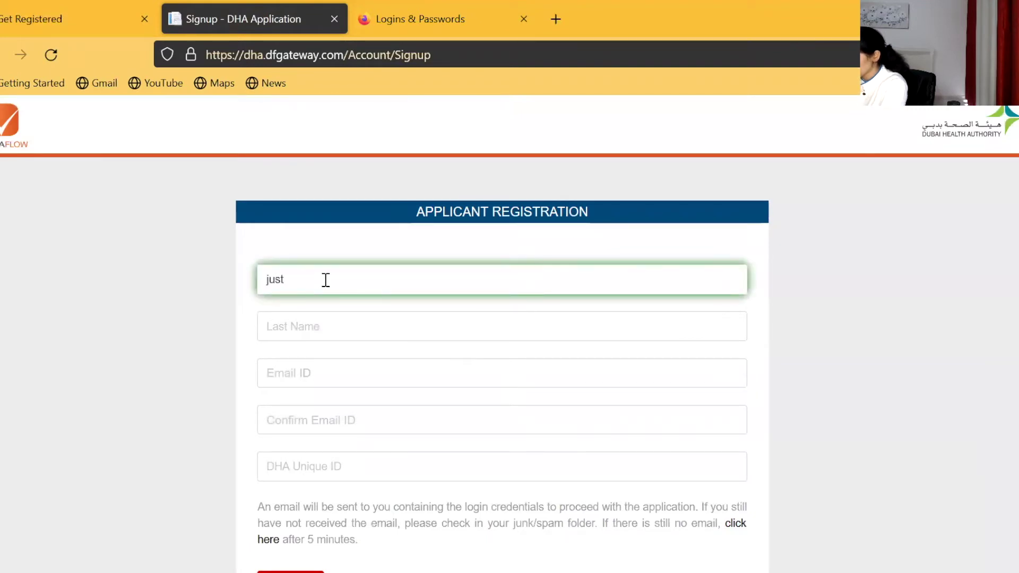
pyautogui.click(274, 329)
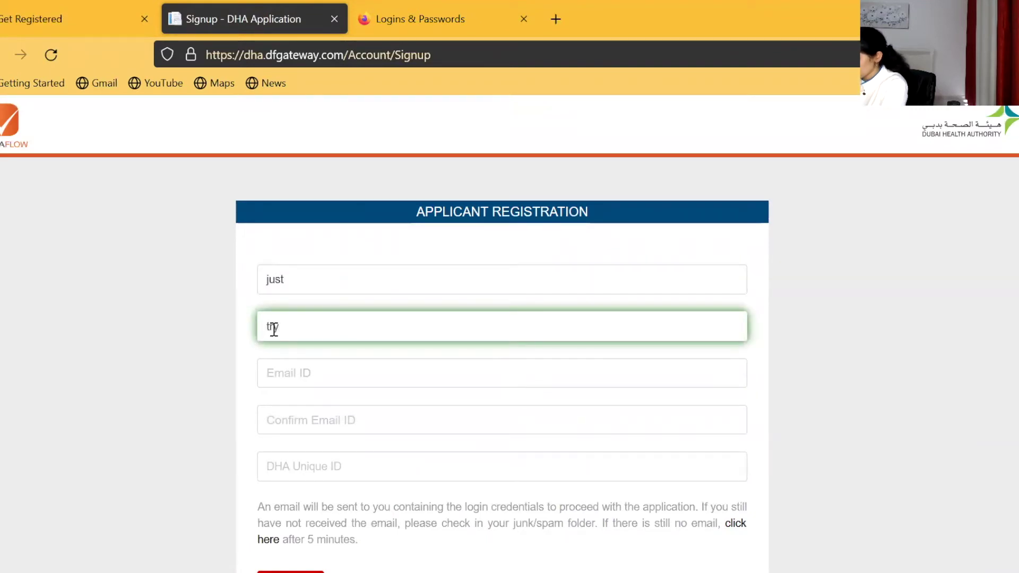
pyautogui.scroll(-1, 273, 328)
pyautogui.click(272, 325)
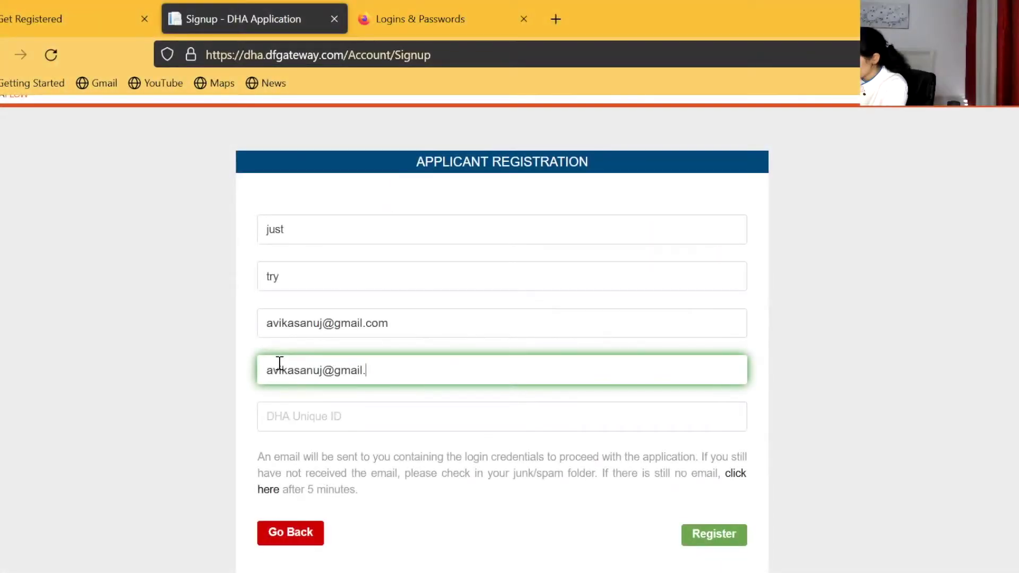
pyautogui.write('.com')
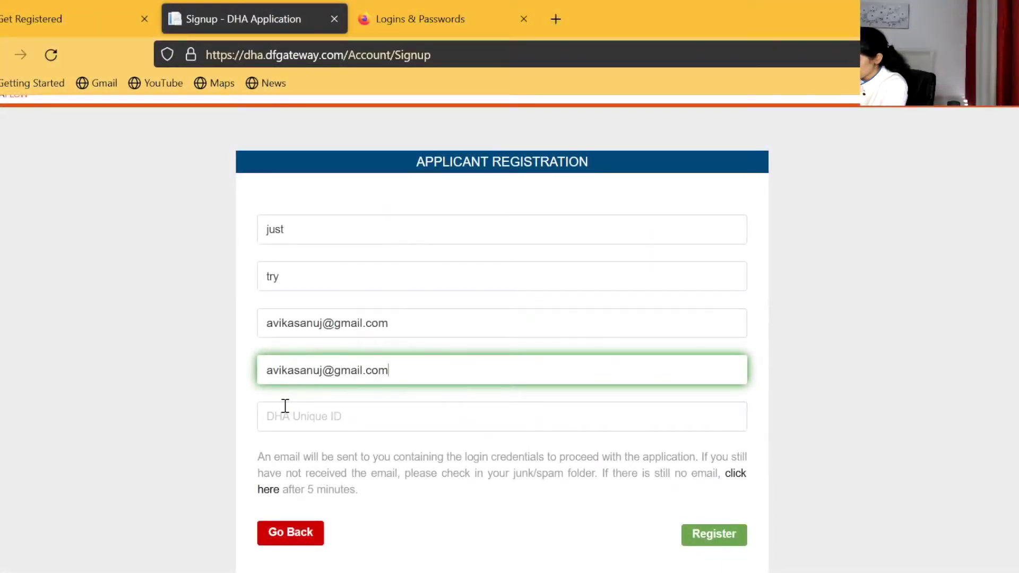
pyautogui.click(288, 416)
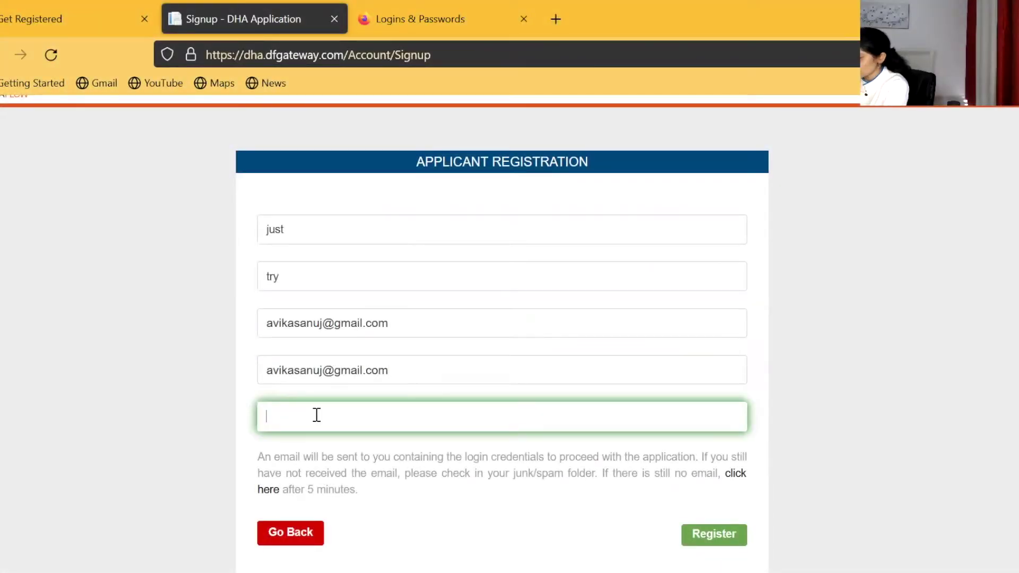
# Step: Copy the DHA Unique ID from the Sheryan page, paste it into the form, and register
pyautogui.click(74, 21)
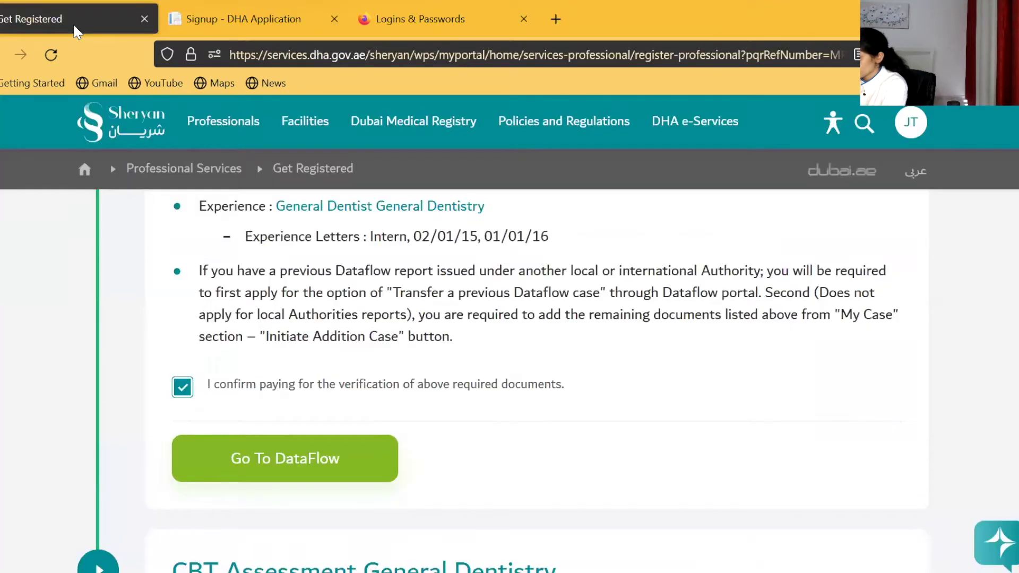
pyautogui.scroll(5, 352, 279)
pyautogui.scroll(3, 355, 284)
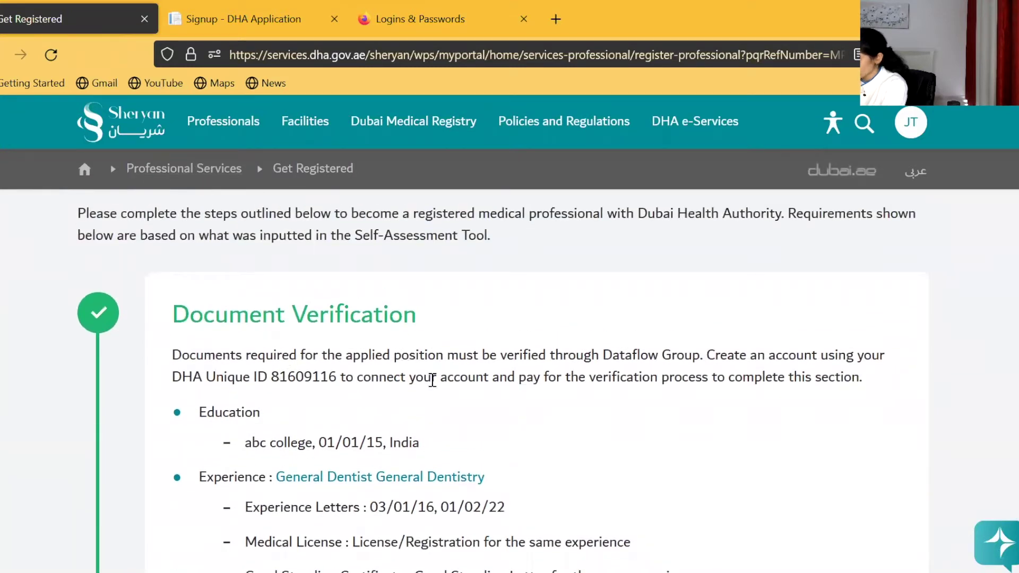
pyautogui.scroll(1, 132, 223)
pyautogui.scroll(-1, 462, 357)
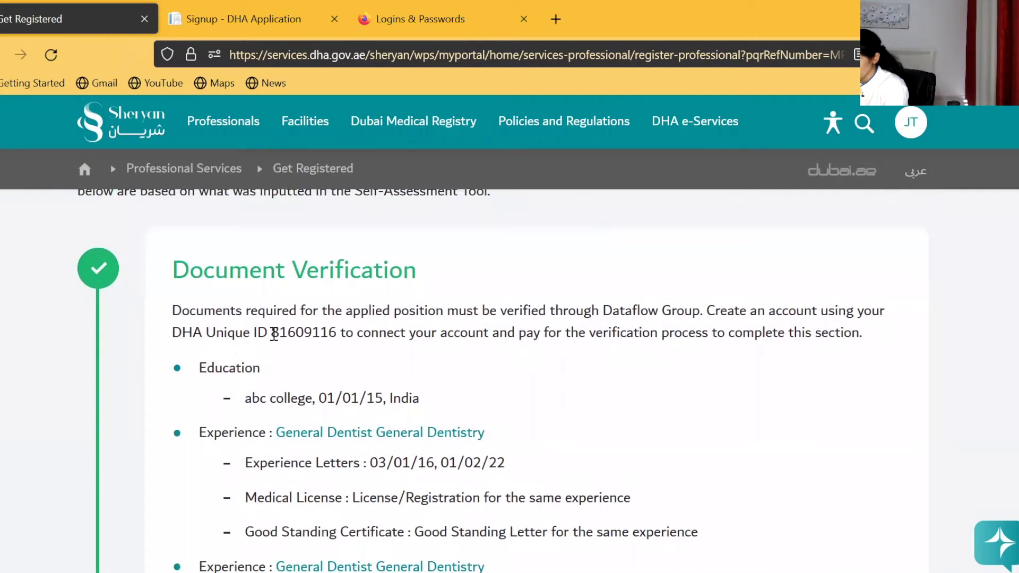
pyautogui.moveTo(273, 333); pyautogui.dragTo(338, 335)
pyautogui.hotkey('ctrl', 'c')
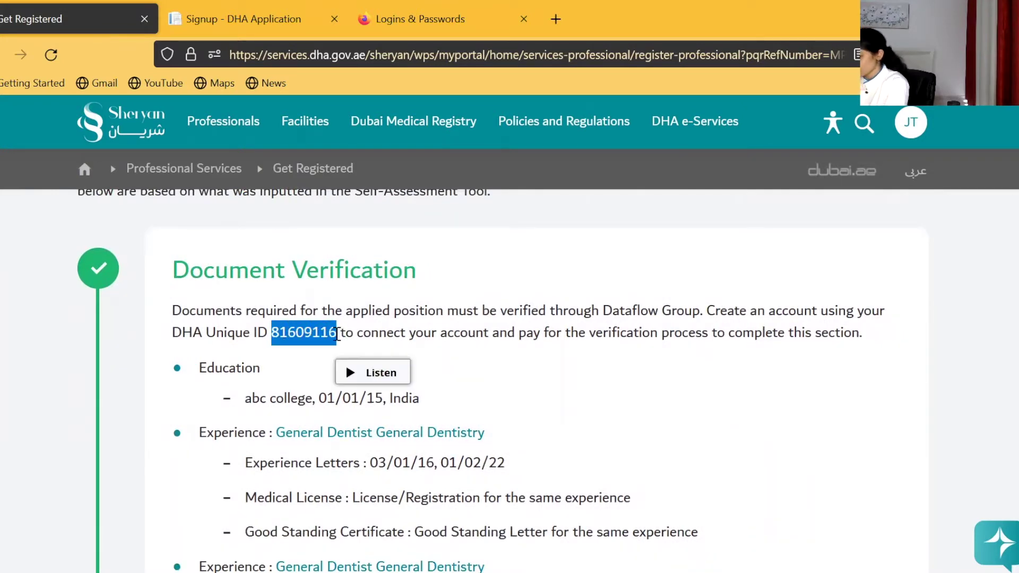
pyautogui.click(259, 35)
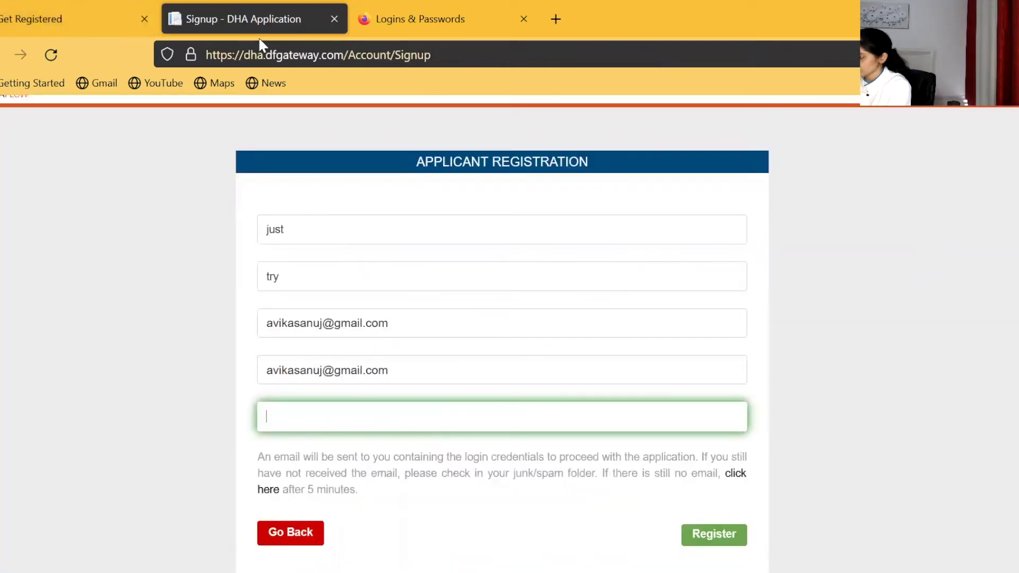
pyautogui.hotkey('ctrl', 'v')
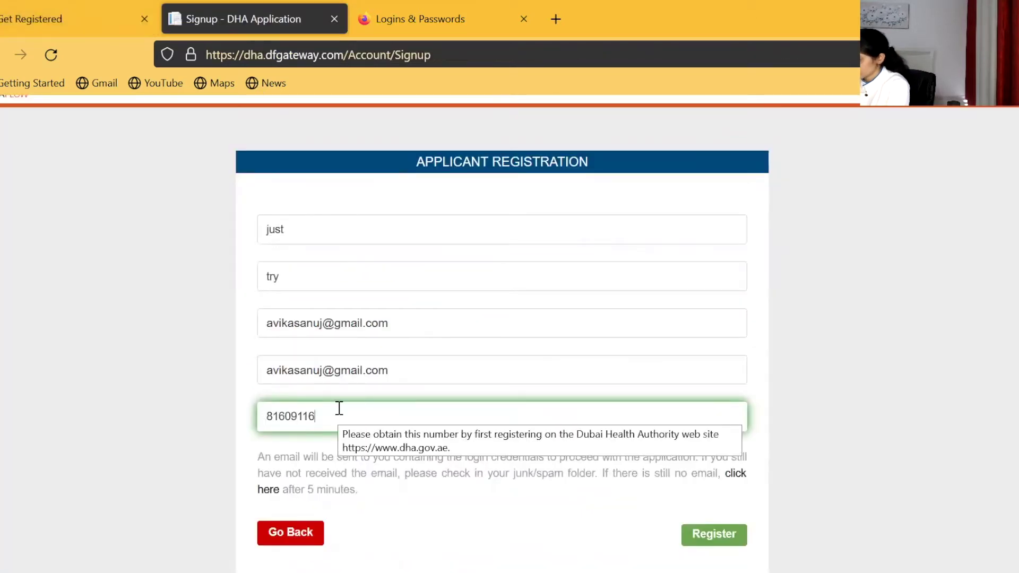
pyautogui.scroll(-2, 339, 408)
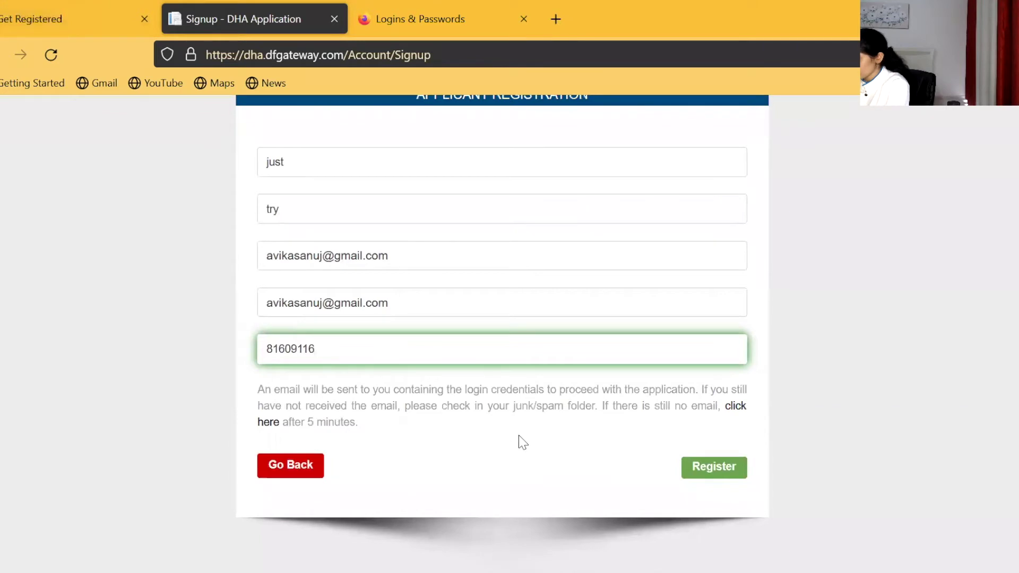
pyautogui.click(712, 472)
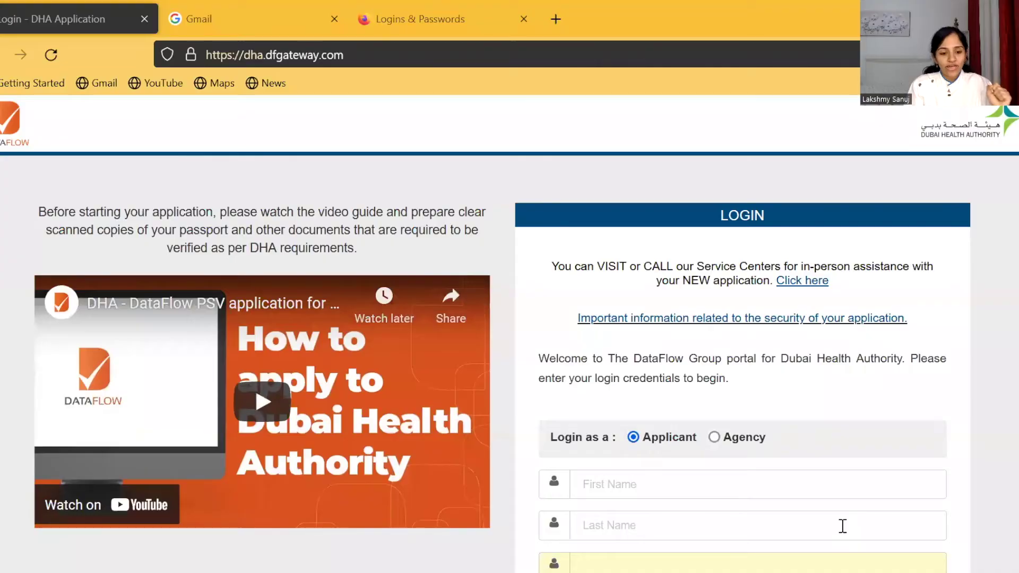
# Step: Enter the applicant's first and last name on the DataFlow login form
pyautogui.scroll(-3, 620, 333)
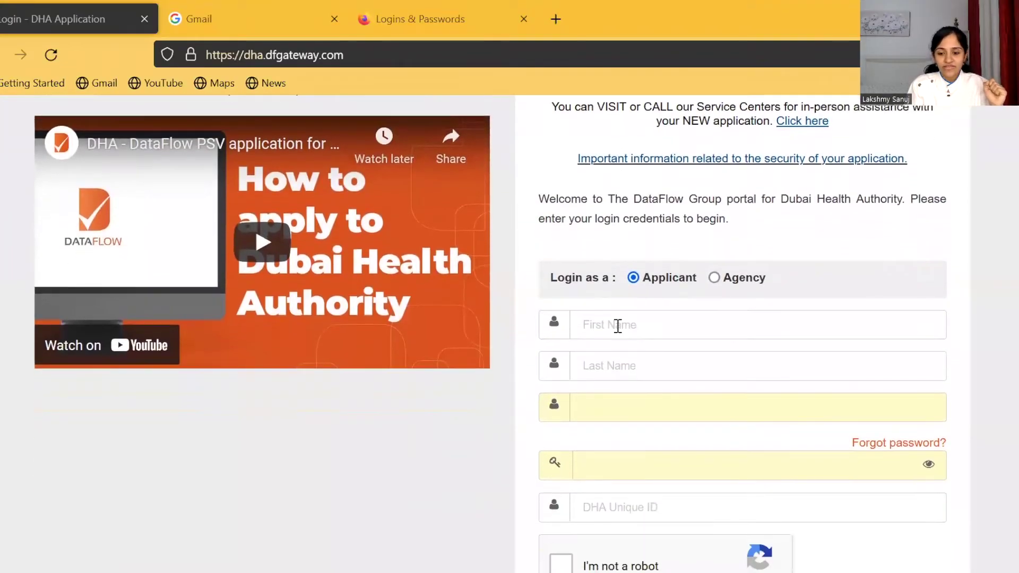
pyautogui.scroll(-4, 613, 315)
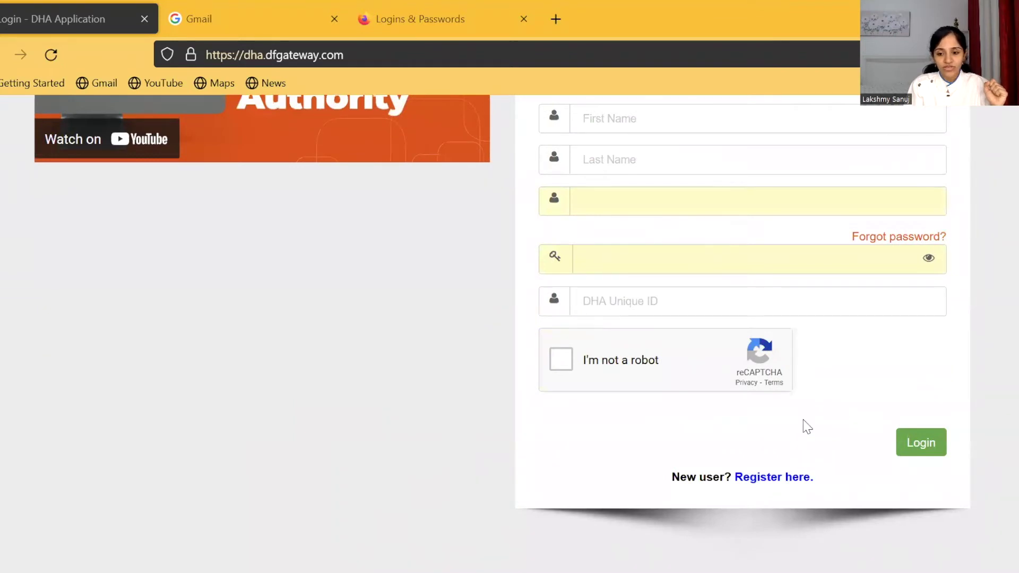
pyautogui.scroll(2, 805, 425)
pyautogui.scroll(2, 804, 426)
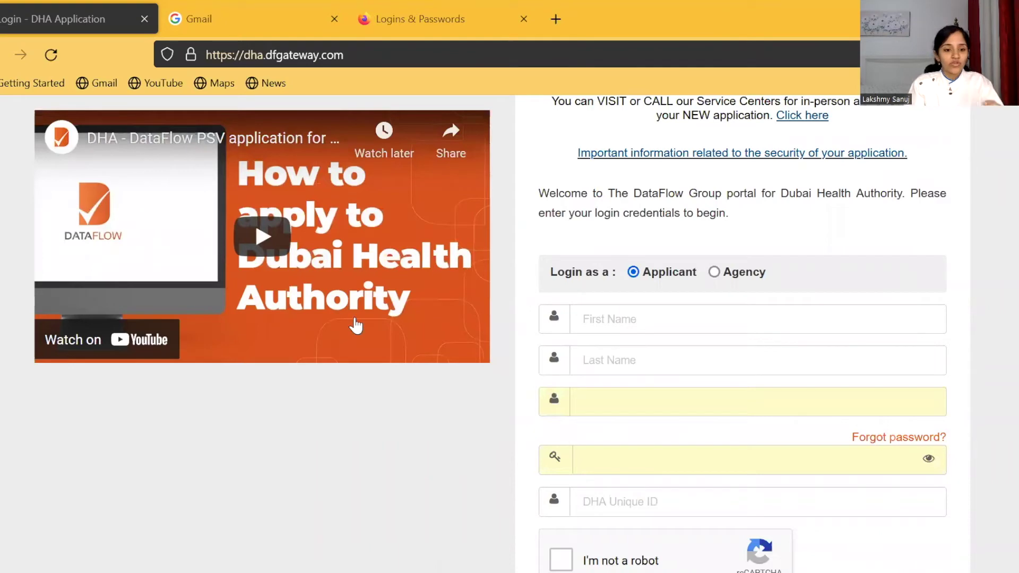
pyautogui.scroll(2, 355, 325)
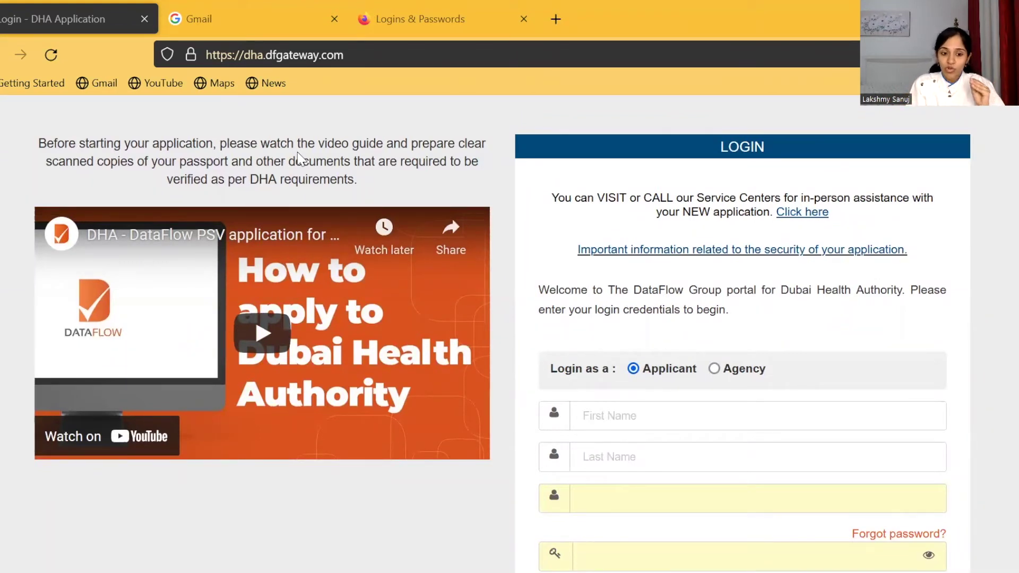
pyautogui.scroll(2, 346, 265)
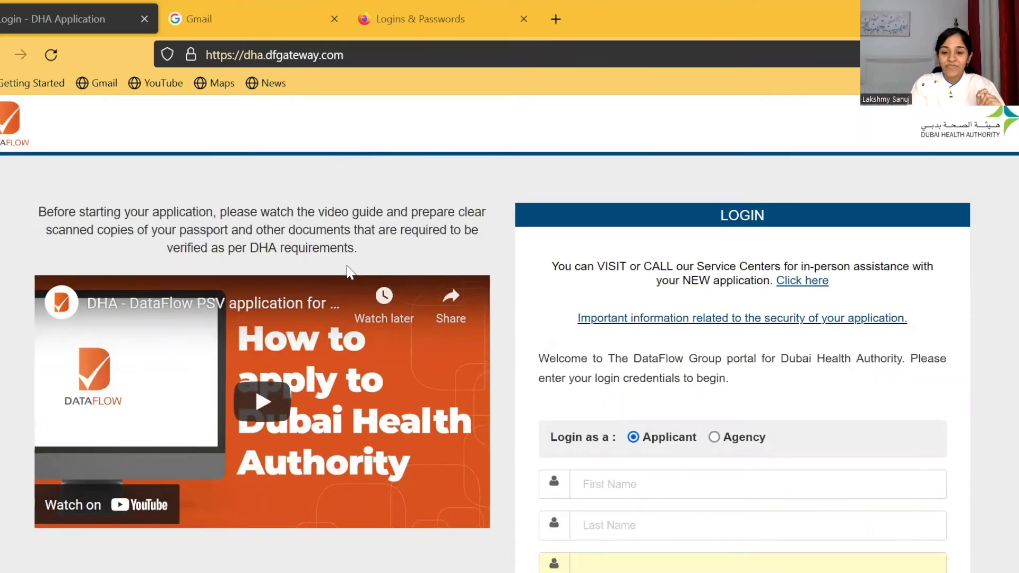
pyautogui.scroll(-4, 346, 266)
pyautogui.scroll(-3, 346, 266)
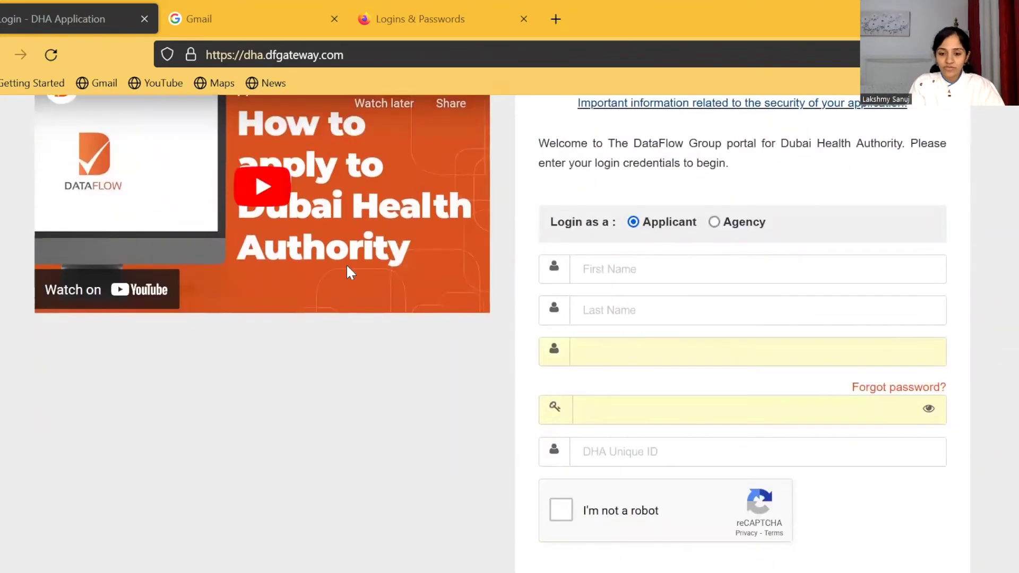
pyautogui.click(625, 273)
pyautogui.write('just')
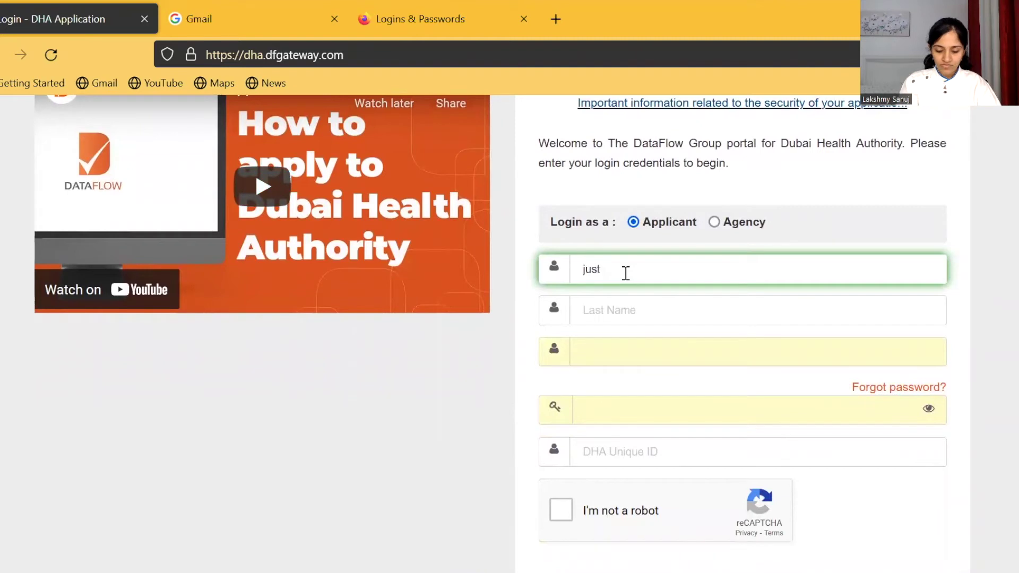
pyautogui.press('Tab')
pyautogui.write('try')
# Step: Enter the applicant's e-mail address and account password
pyautogui.press('Tab')
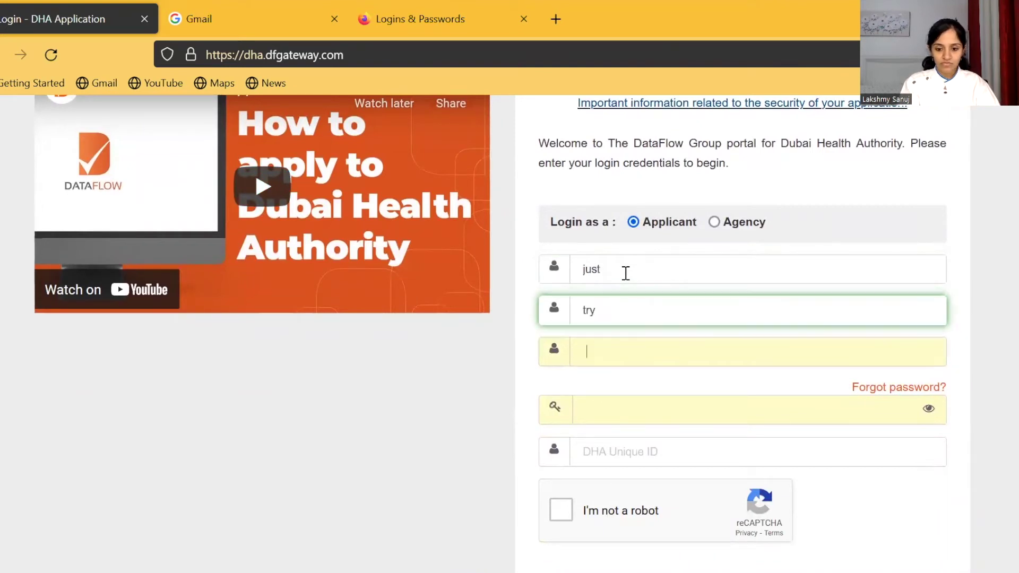
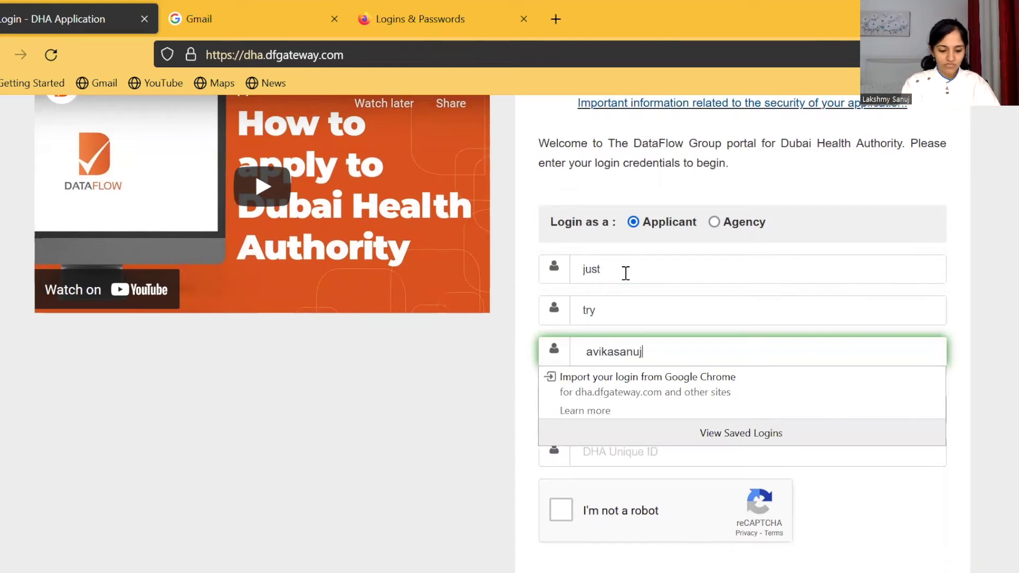
pyautogui.press('Tab')
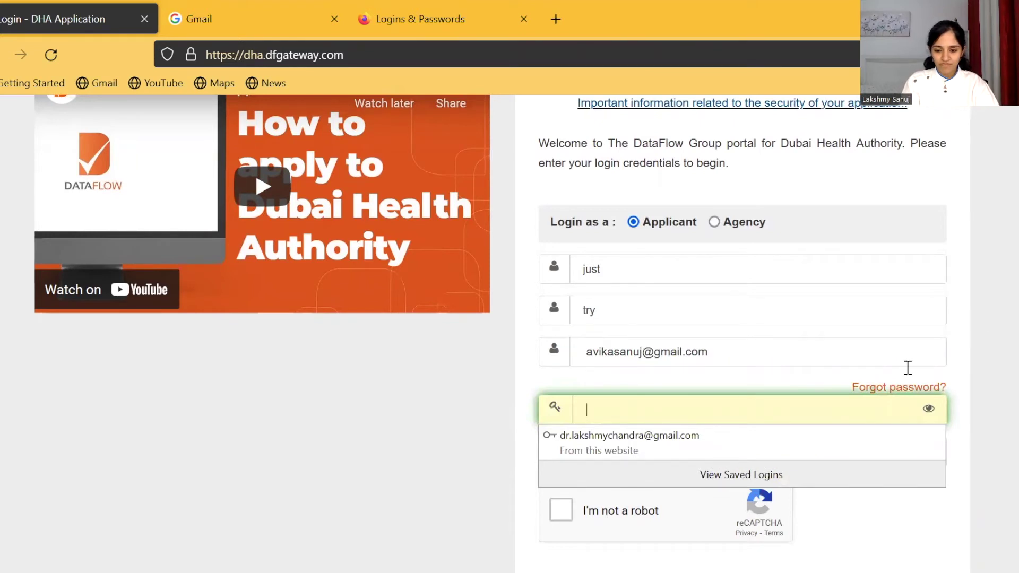
pyautogui.write('******')
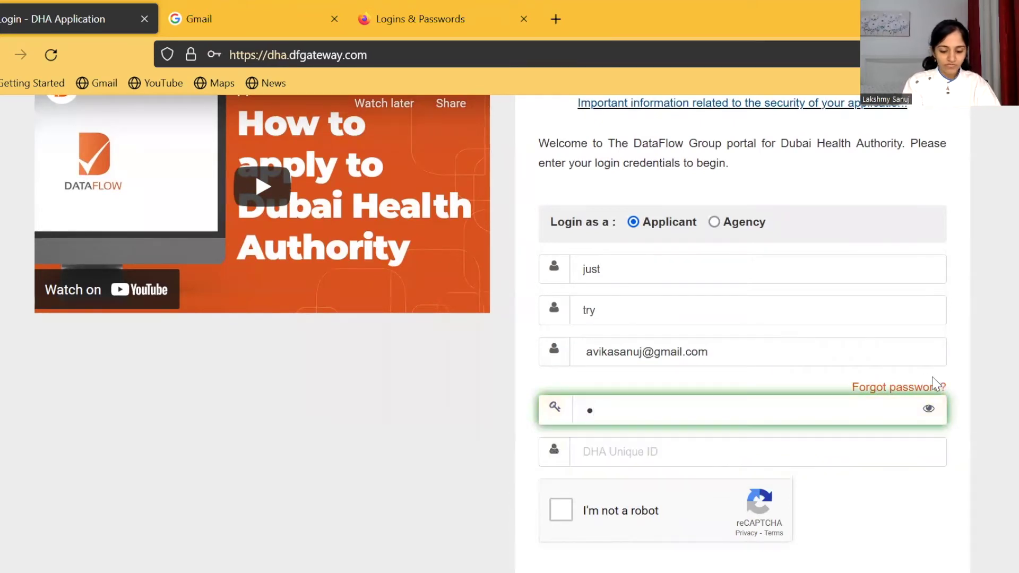
pyautogui.write('********')
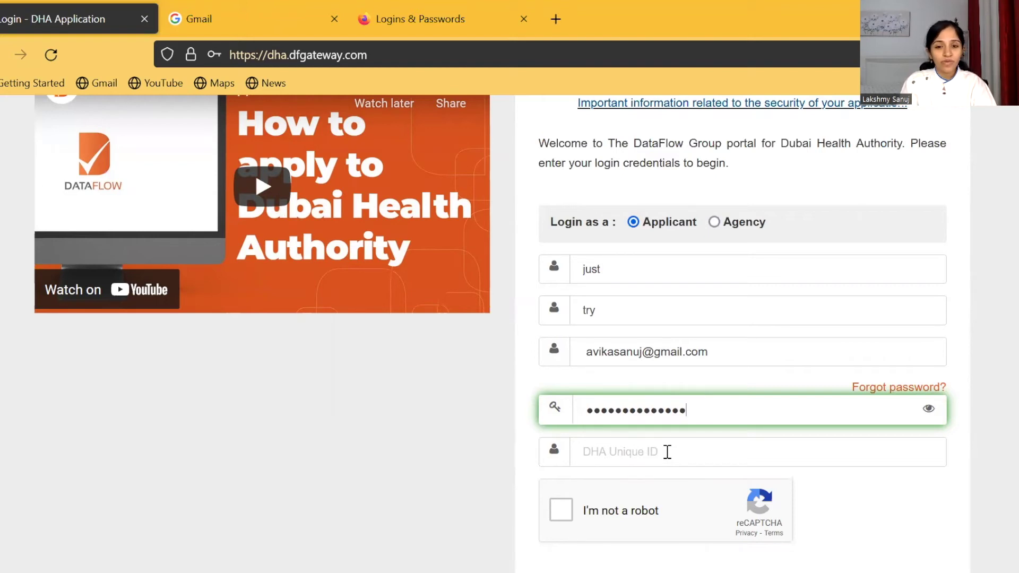
# Step: Open the Dubai Health Authority site and sign in with a DHA account
pyautogui.click(257, 29)
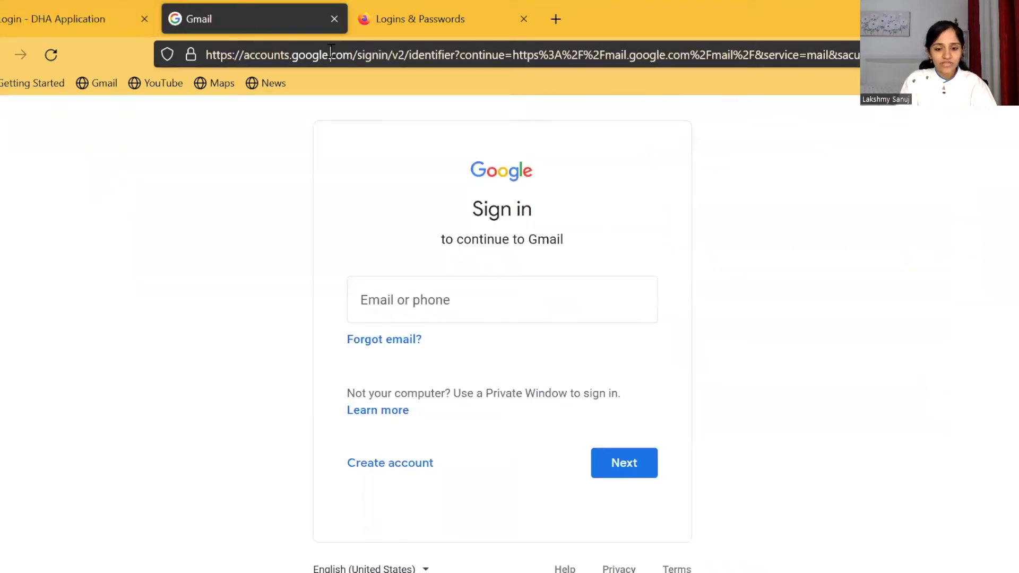
pyautogui.click(330, 52)
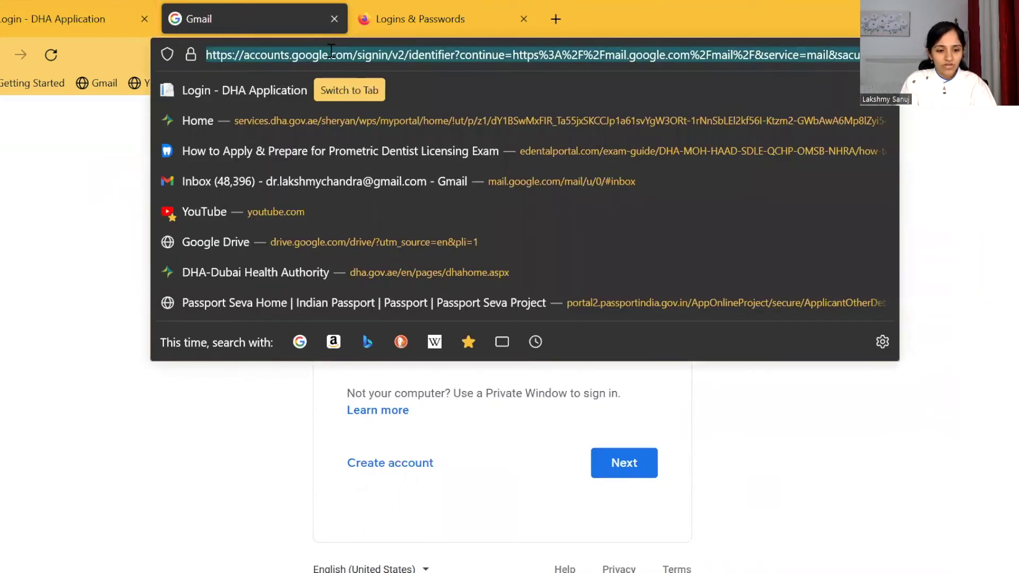
pyautogui.click(307, 276)
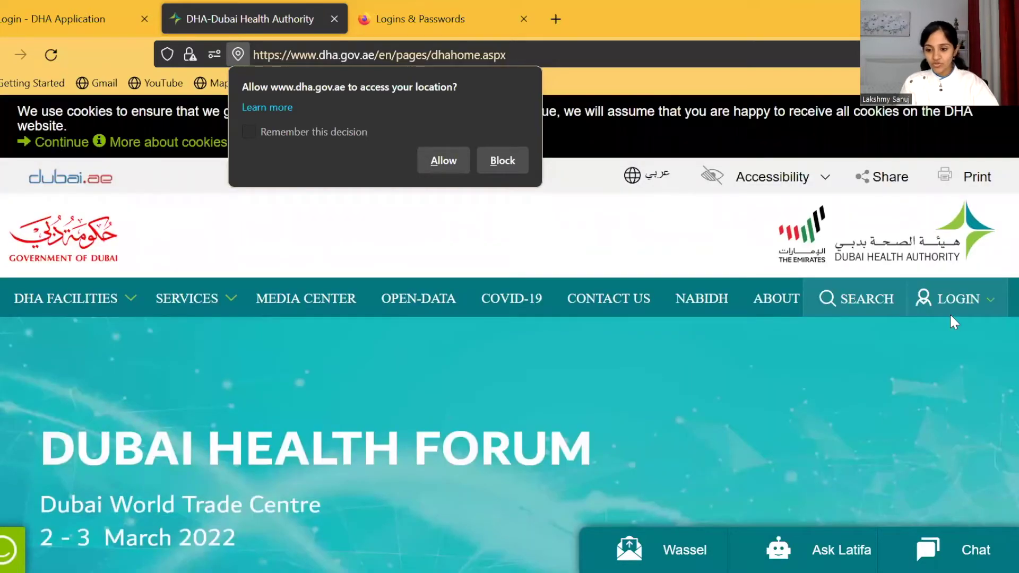
pyautogui.click(950, 316)
pyautogui.click(907, 360)
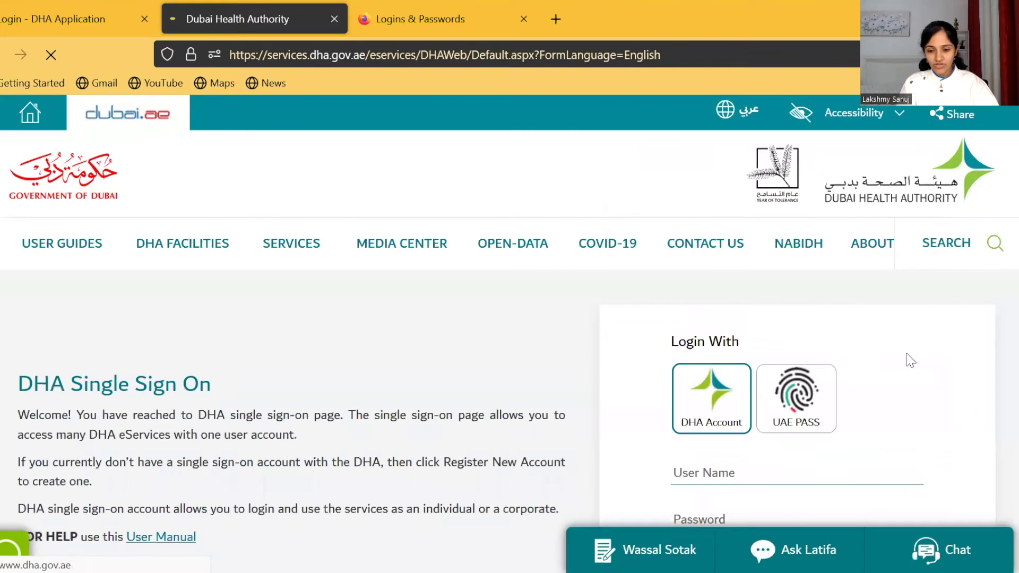
pyautogui.scroll(-4, 798, 271)
pyautogui.click(748, 260)
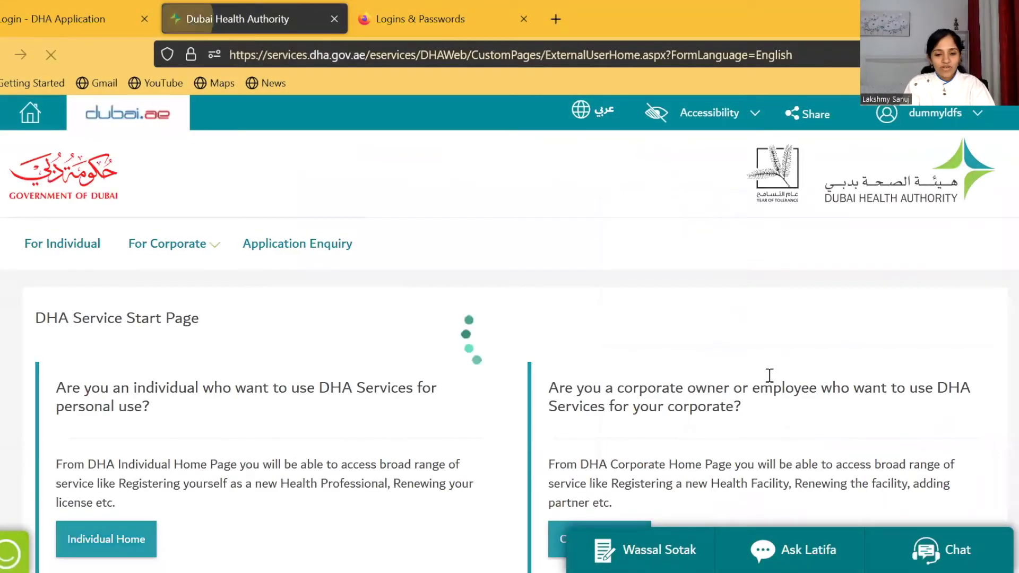
pyautogui.scroll(-4, 227, 389)
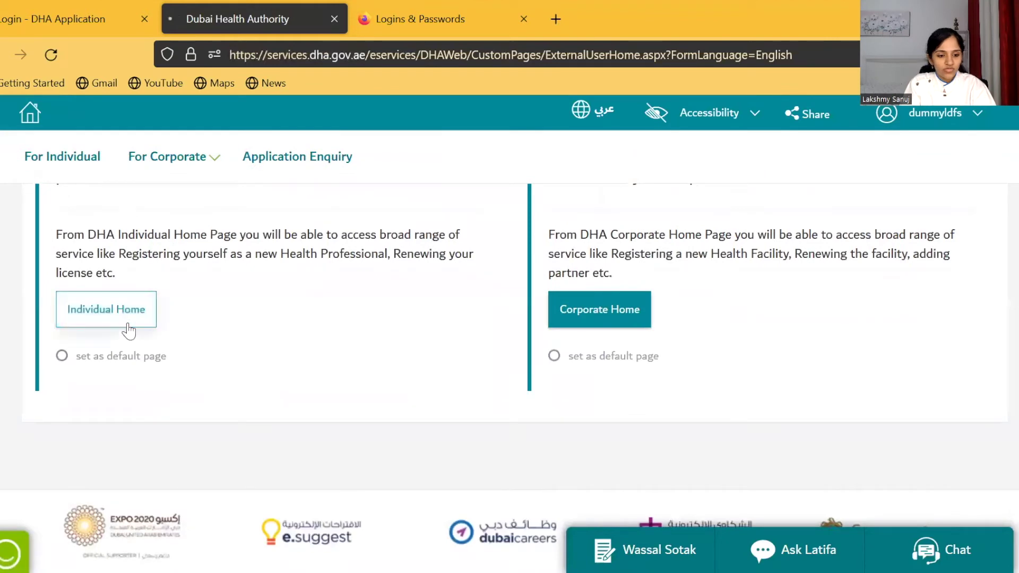
# Step: Open Health Licensing Service > My Applications and copy the account's DHA ID
pyautogui.click(128, 329)
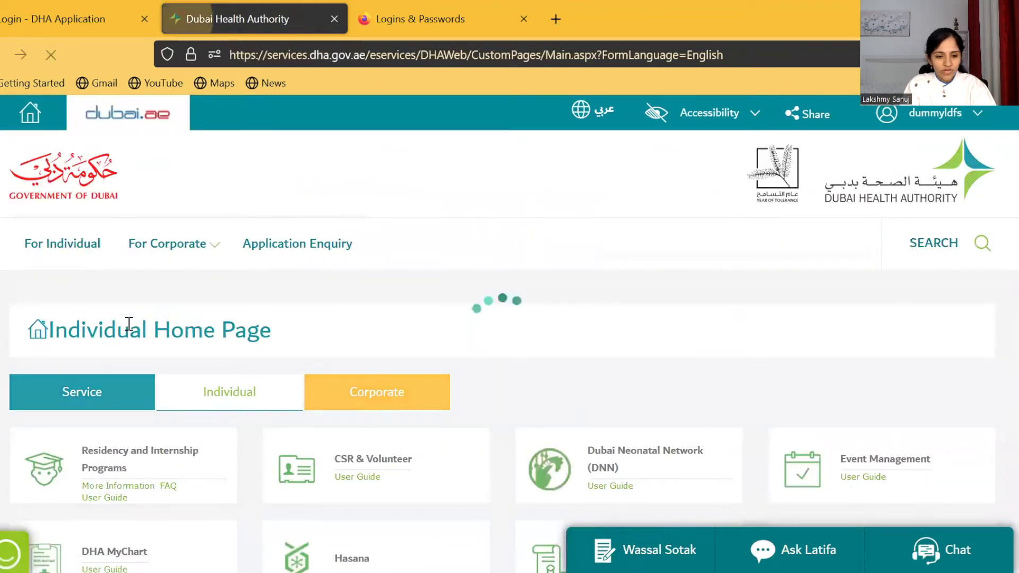
pyautogui.scroll(-3, 319, 318)
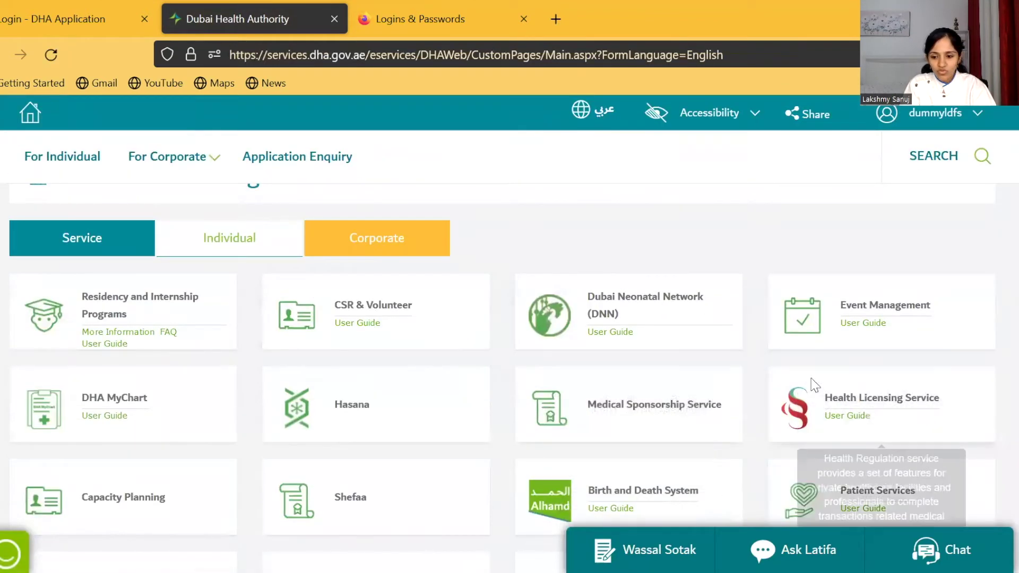
pyautogui.click(869, 404)
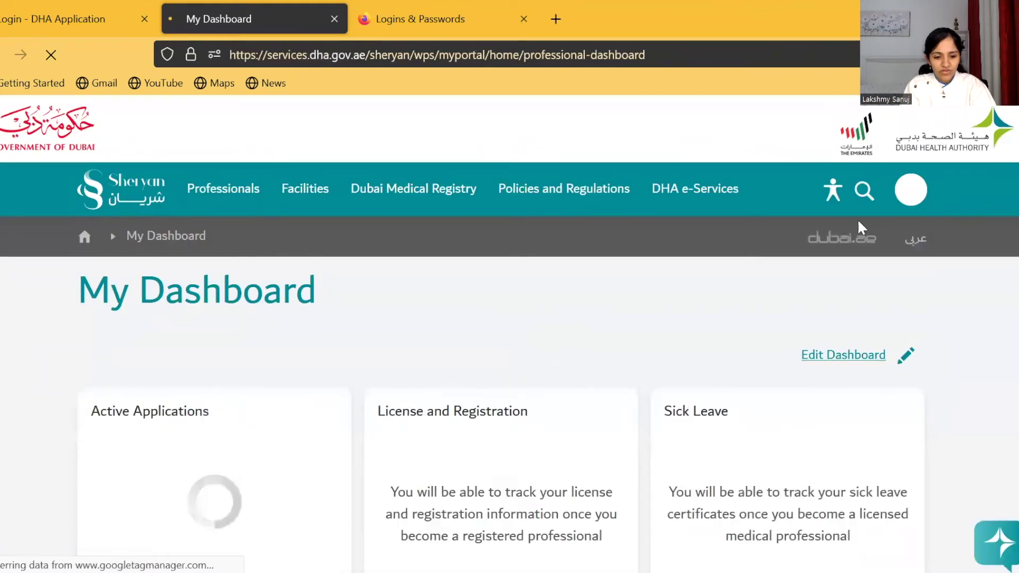
pyautogui.click(910, 192)
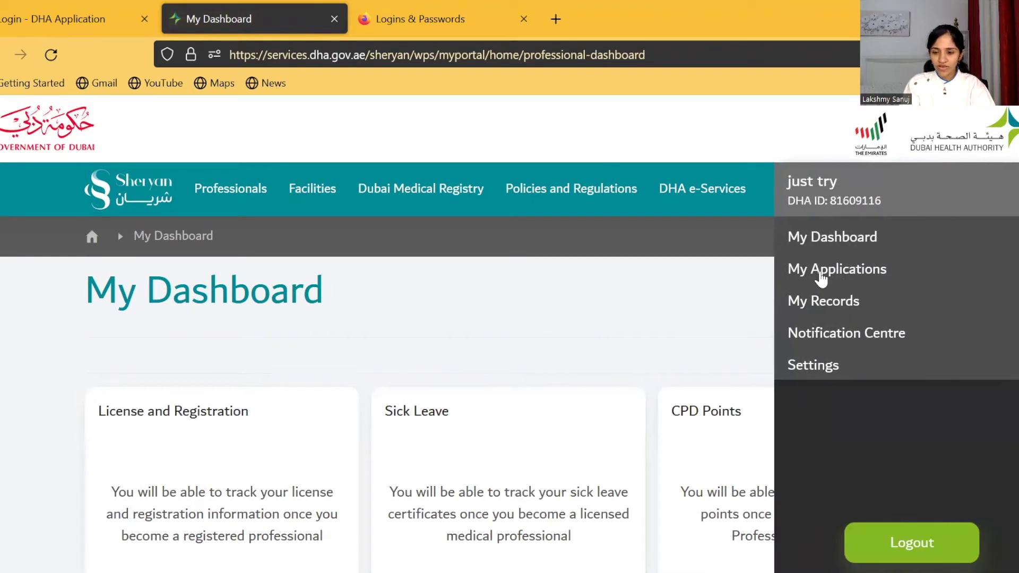
pyautogui.click(821, 271)
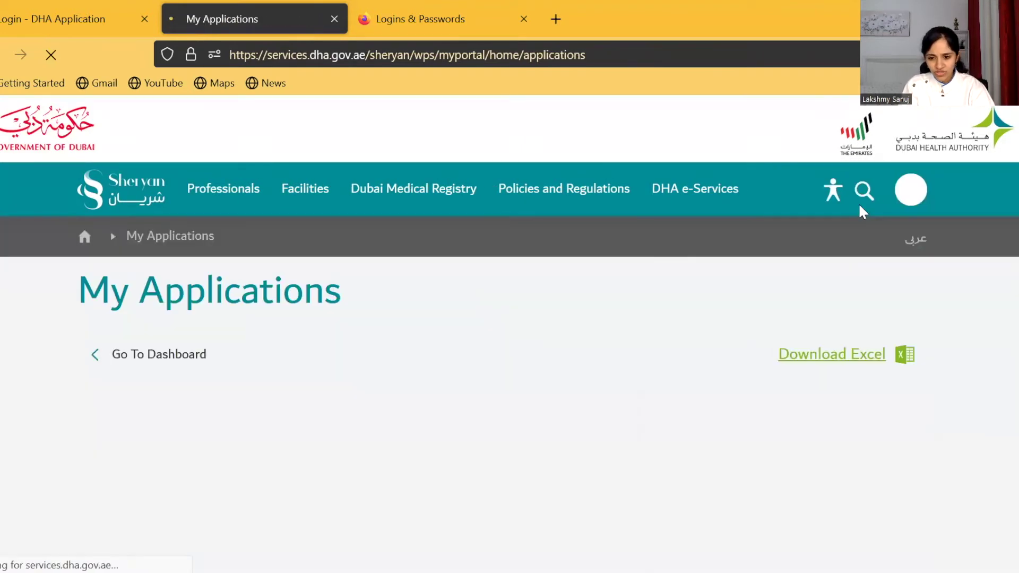
pyautogui.click(906, 196)
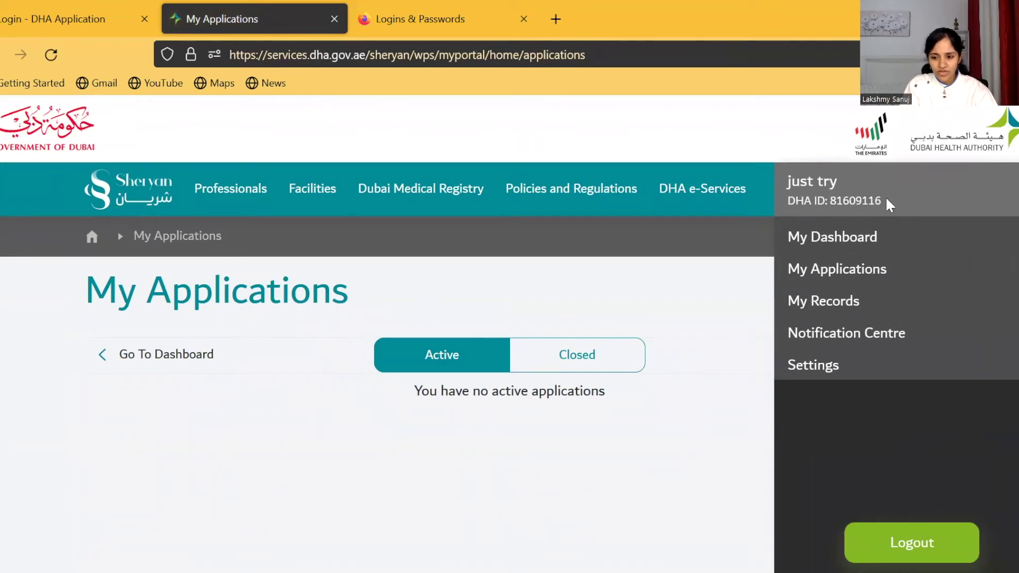
pyautogui.moveTo(881, 201); pyautogui.dragTo(833, 201)
pyautogui.hotkey('ctrl', 'c')
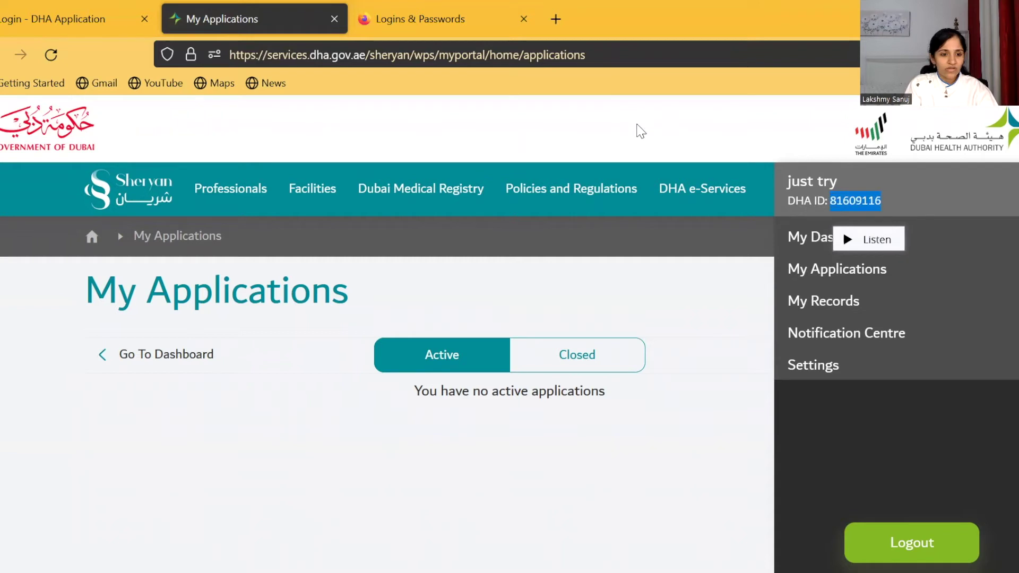
pyautogui.click(94, 12)
# Step: Paste the DHA ID, tick I'm not a robot, log in, and decline saving the login
pyautogui.click(636, 459)
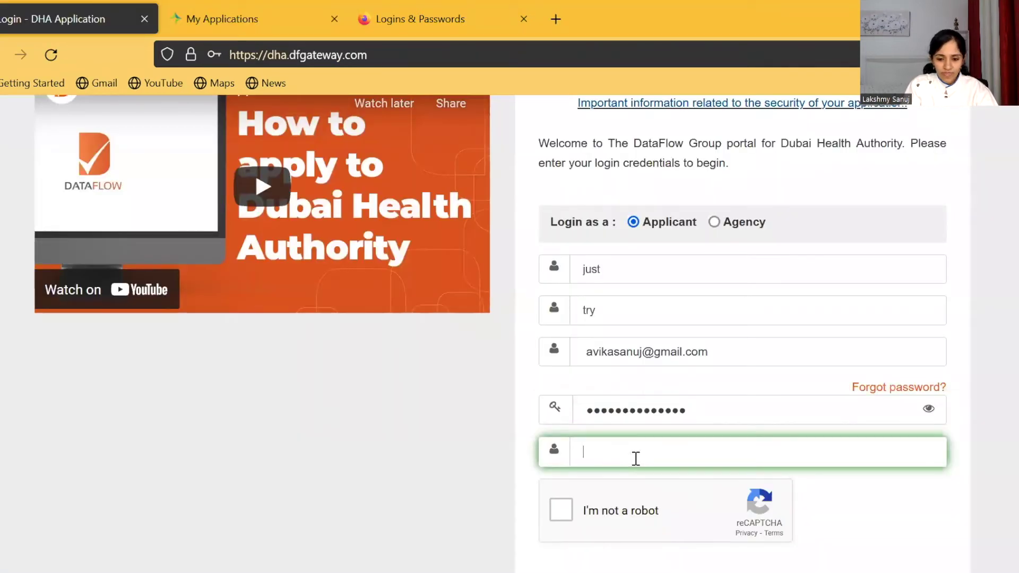
pyautogui.hotkey('ctrl', 'v')
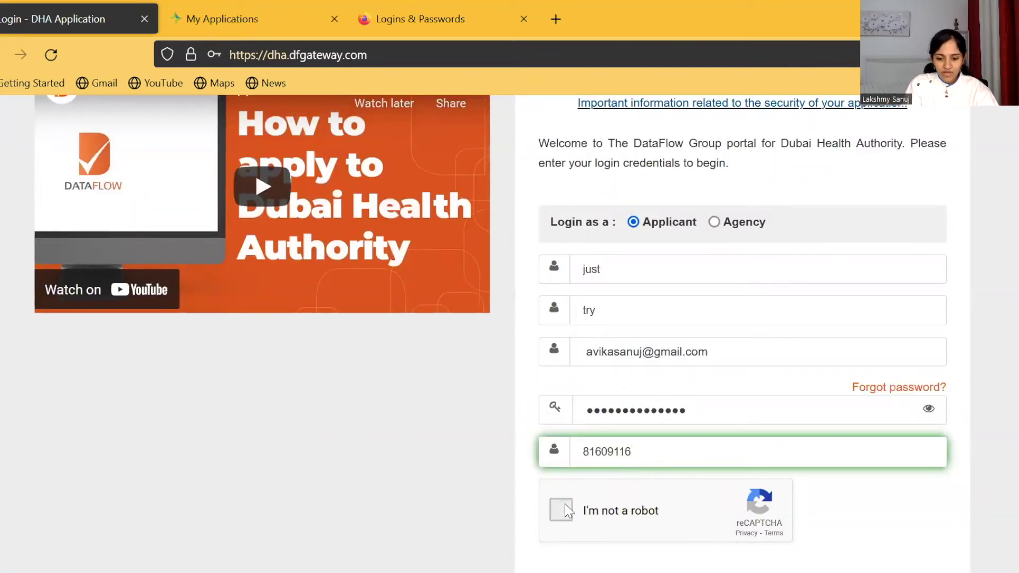
pyautogui.click(562, 507)
pyautogui.scroll(-3, 814, 501)
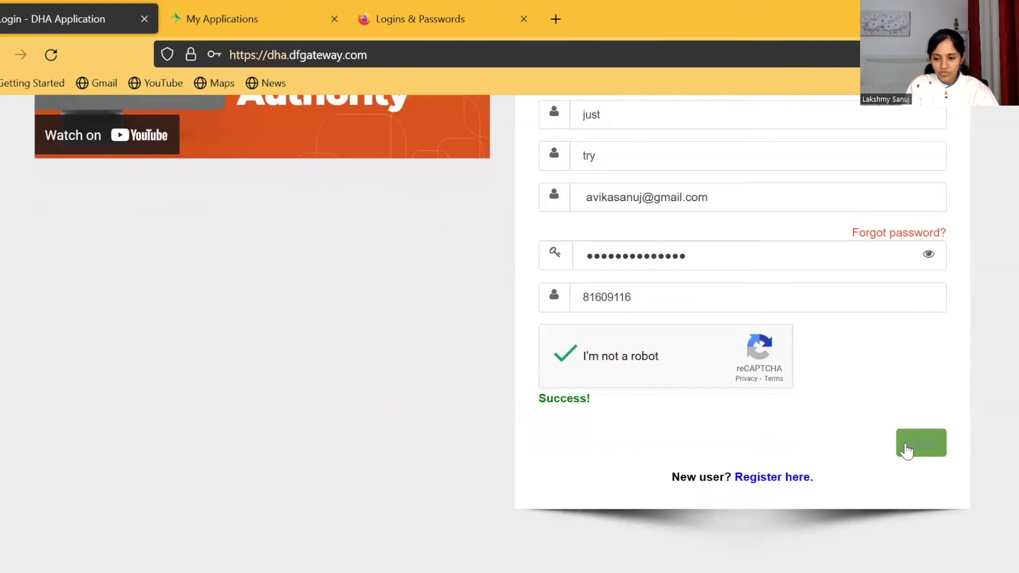
pyautogui.click(906, 446)
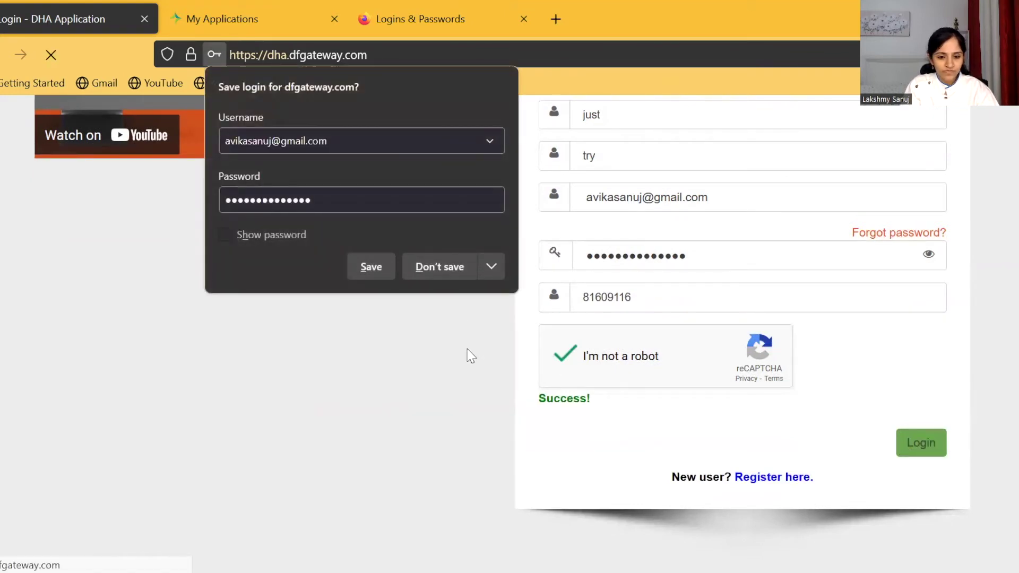
pyautogui.click(442, 268)
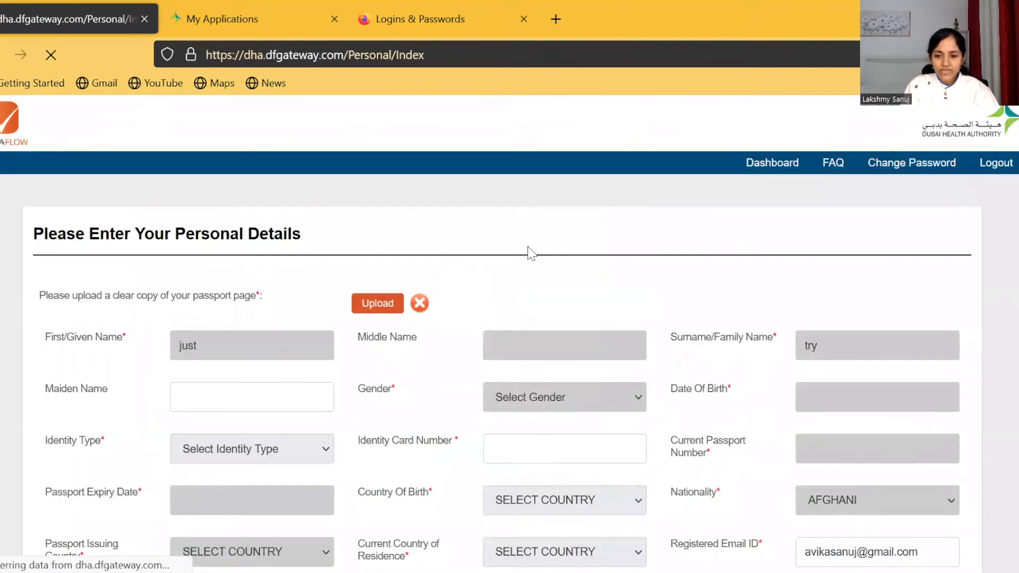
pyautogui.scroll(-4, 529, 249)
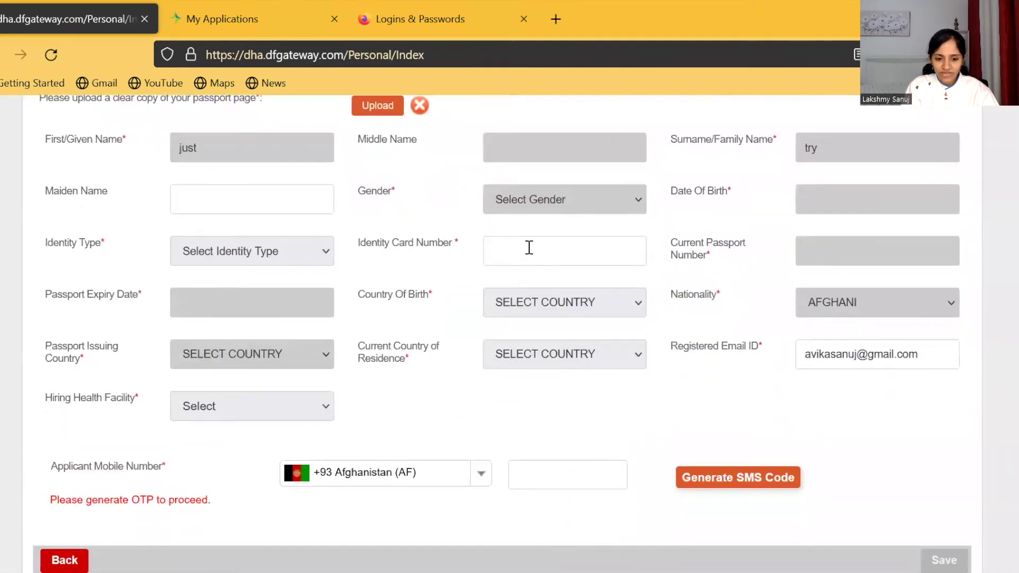
pyautogui.scroll(1, 529, 248)
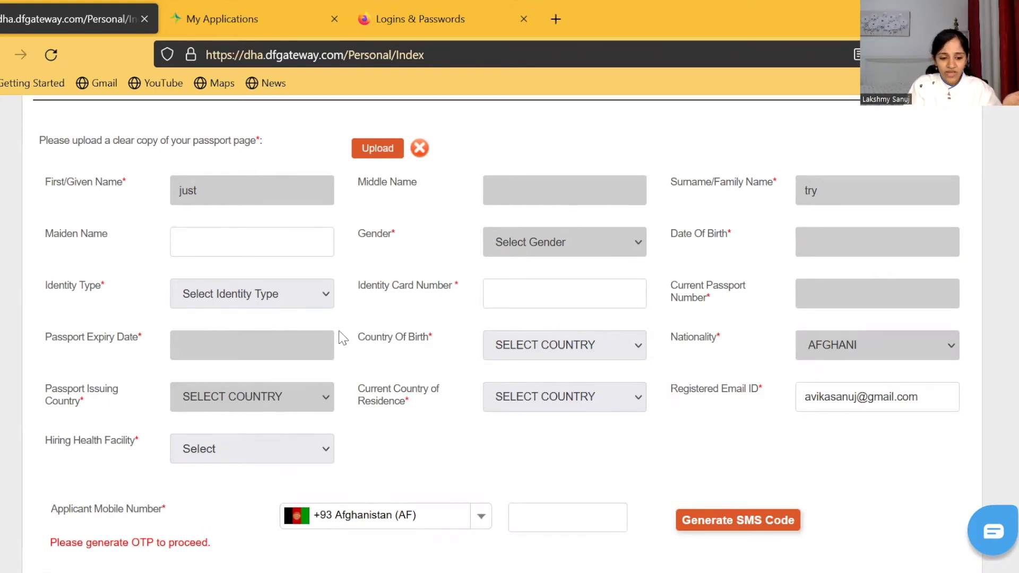
pyautogui.scroll(-1, 341, 337)
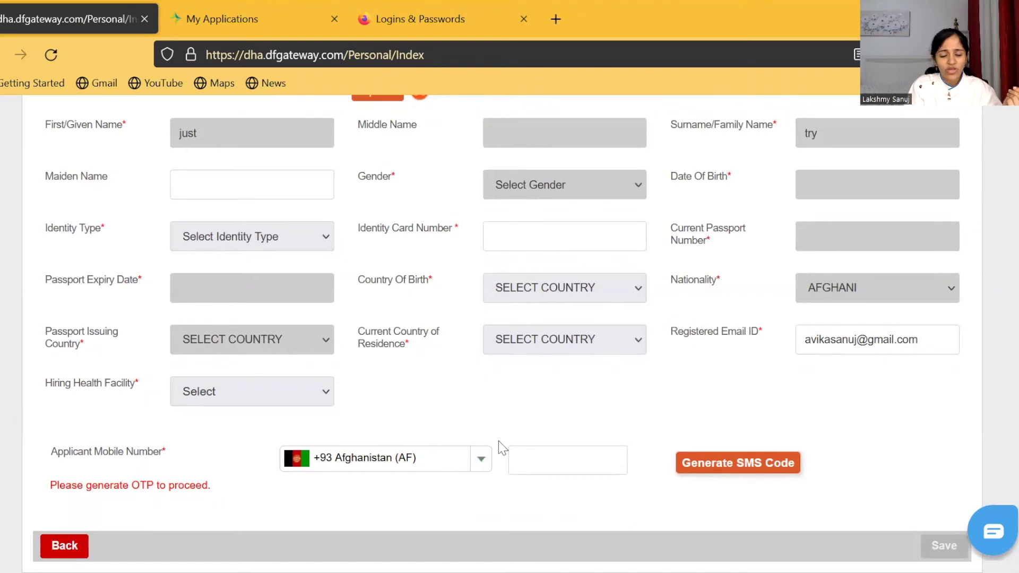
pyautogui.scroll(1, 503, 449)
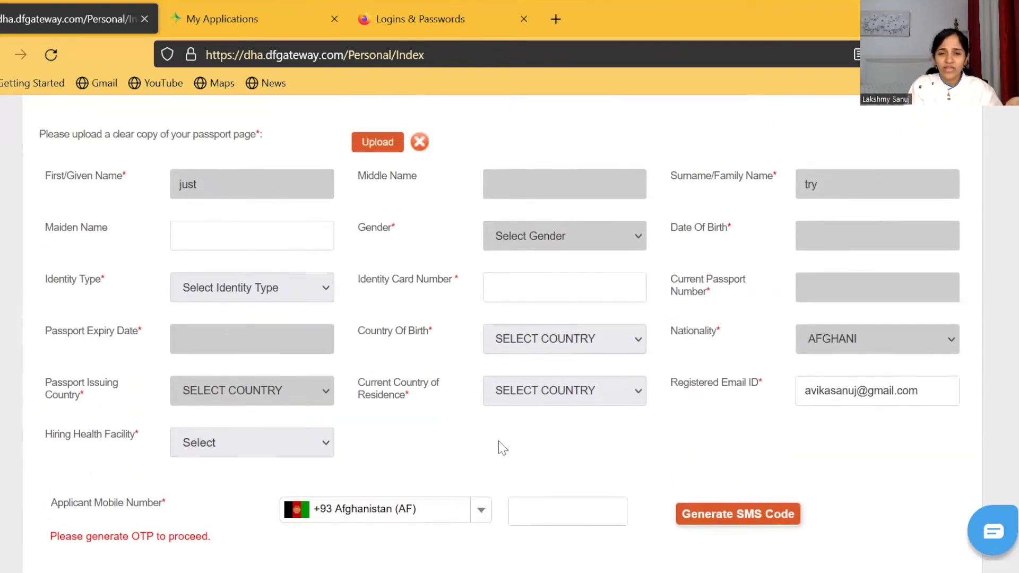
pyautogui.scroll(2, 501, 447)
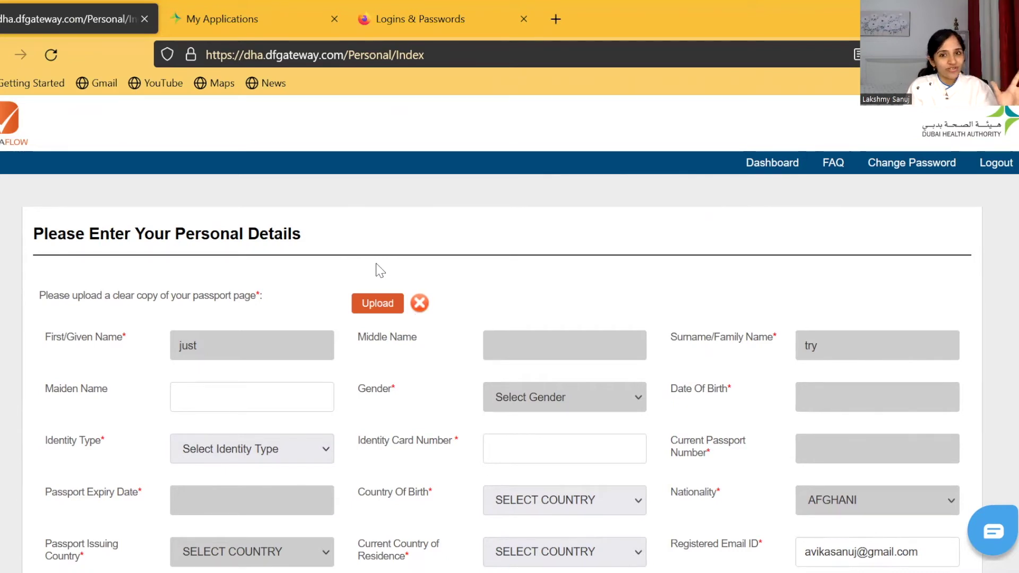
pyautogui.scroll(-2, 380, 271)
pyautogui.scroll(-3, 377, 270)
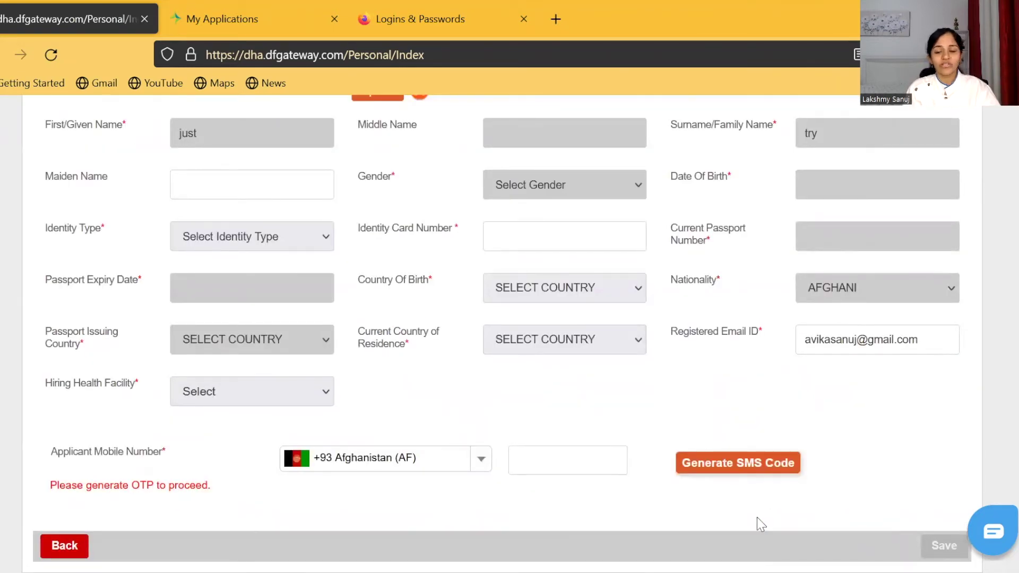
pyautogui.scroll(2, 851, 425)
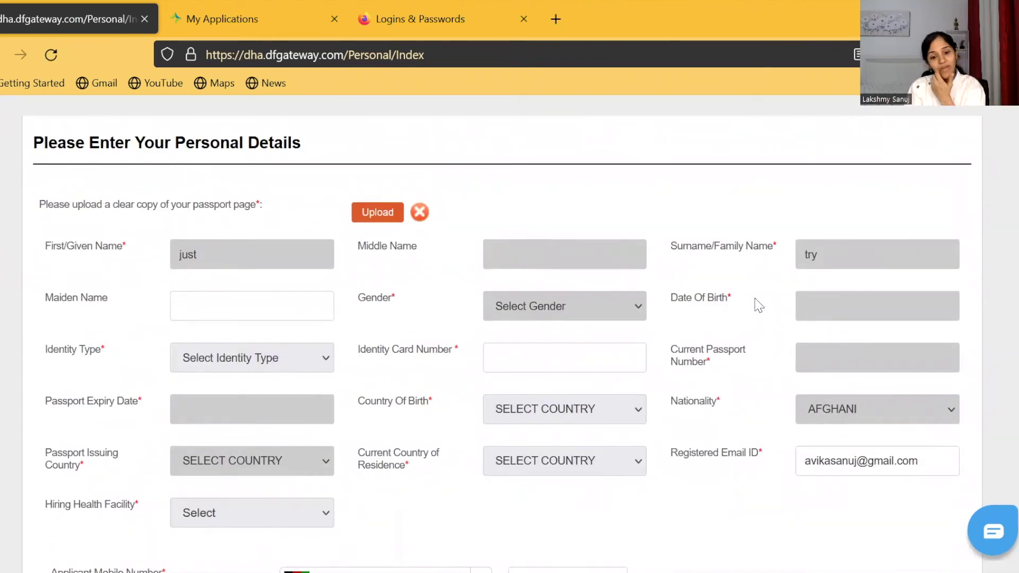
pyautogui.scroll(-2, 758, 303)
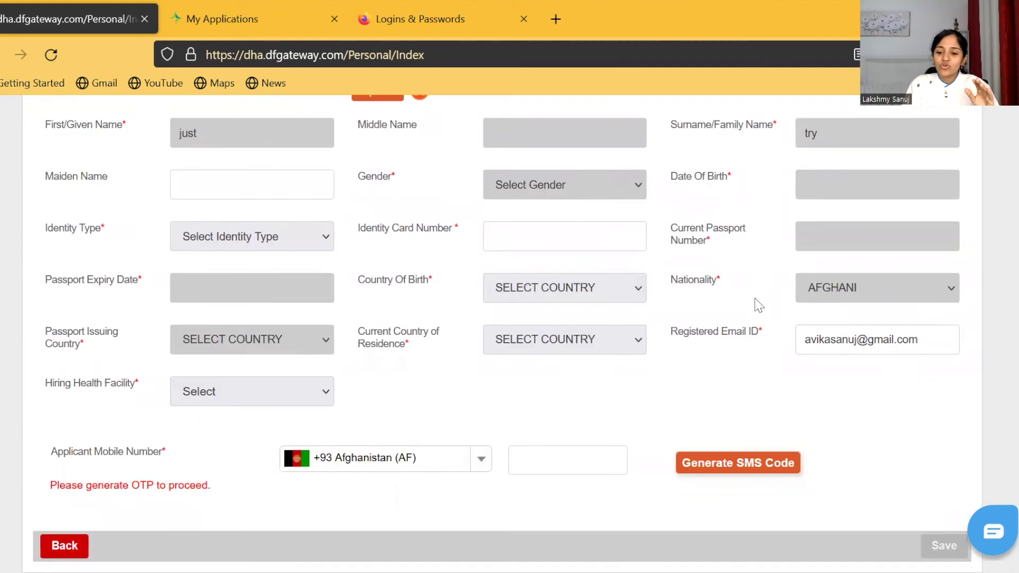